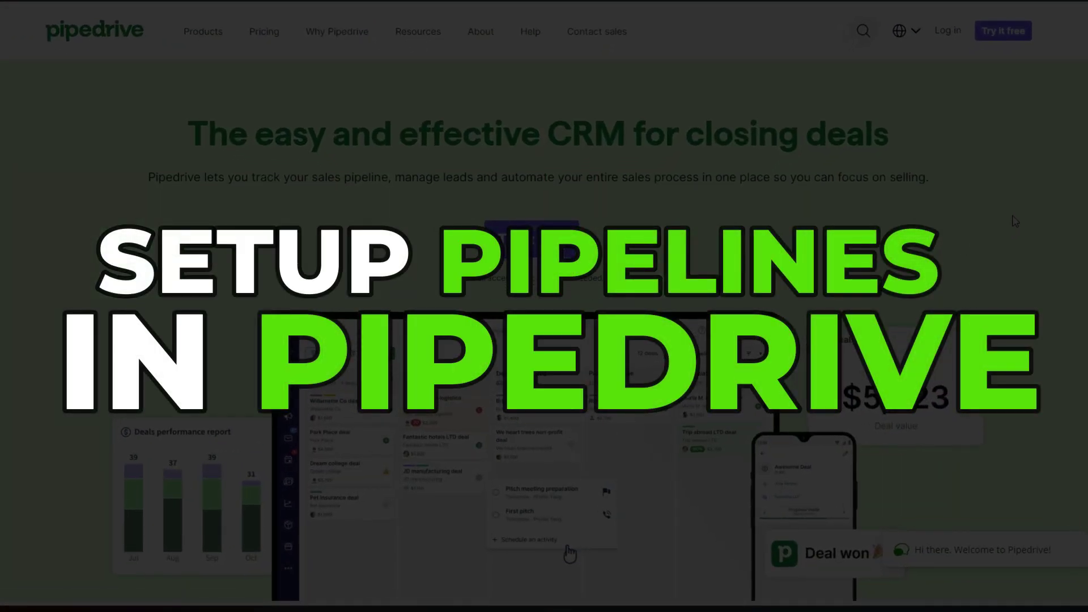
Browse the Pipedrive homepage, then start the free trial signup with a work email.
{"action": "scroll", "coordinate": [1016, 221], "scroll_direction": "down", "scroll_amount": 9}
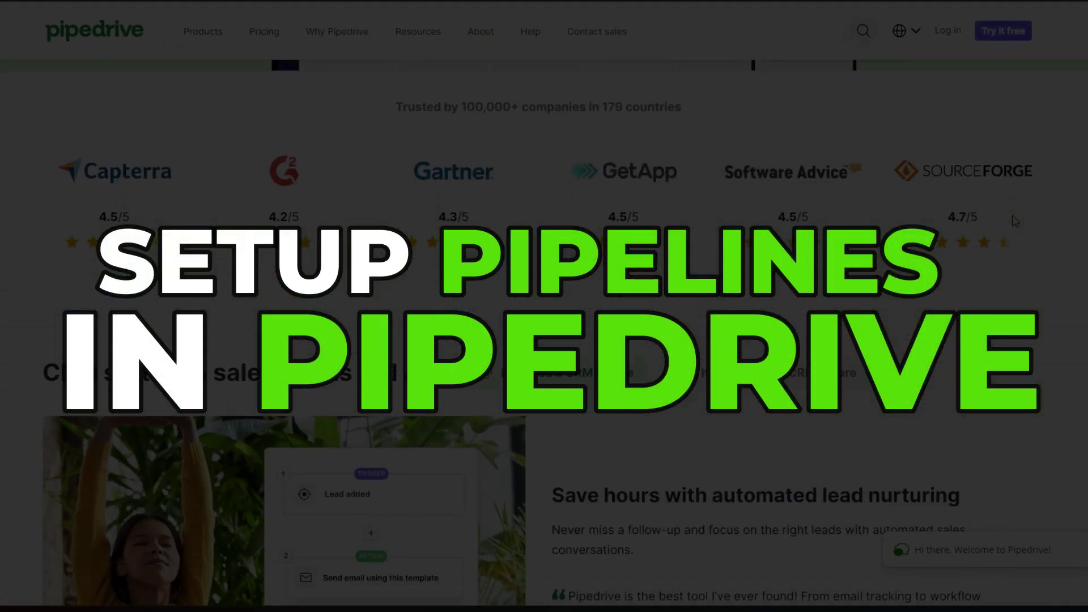
{"action": "scroll", "coordinate": [1015, 221], "scroll_direction": "down", "scroll_amount": 2}
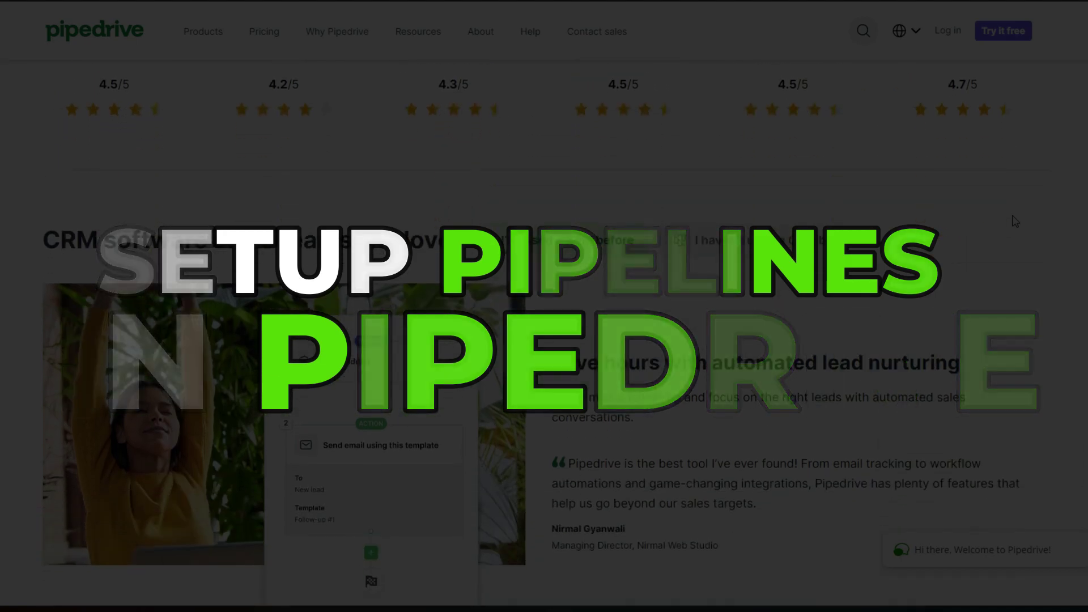
{"action": "scroll", "coordinate": [1016, 221], "scroll_direction": "up", "scroll_amount": 3}
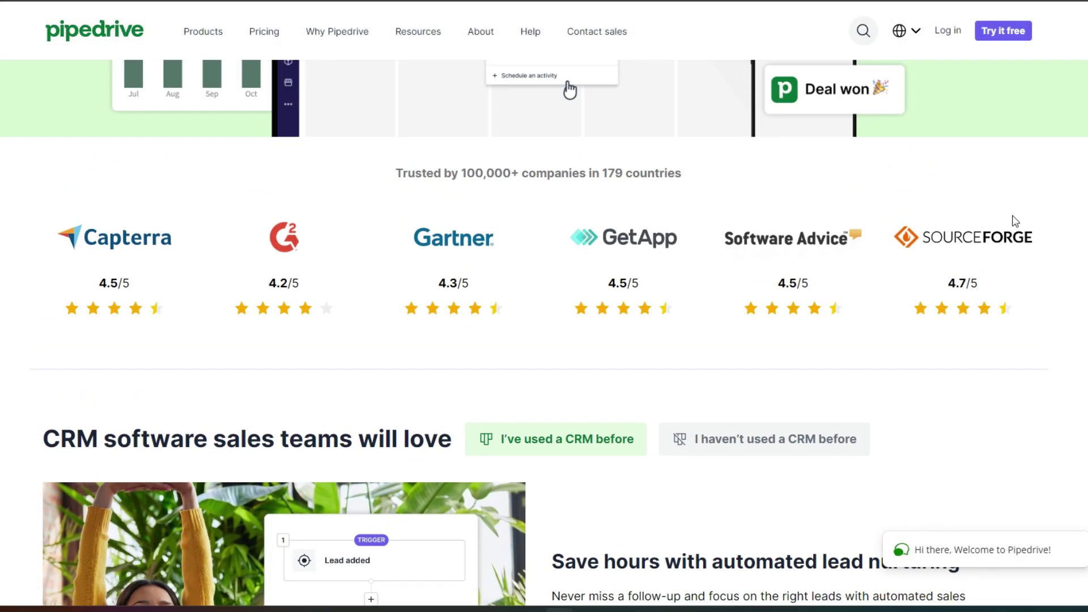
{"action": "scroll", "coordinate": [1016, 221], "scroll_direction": "down", "scroll_amount": 6}
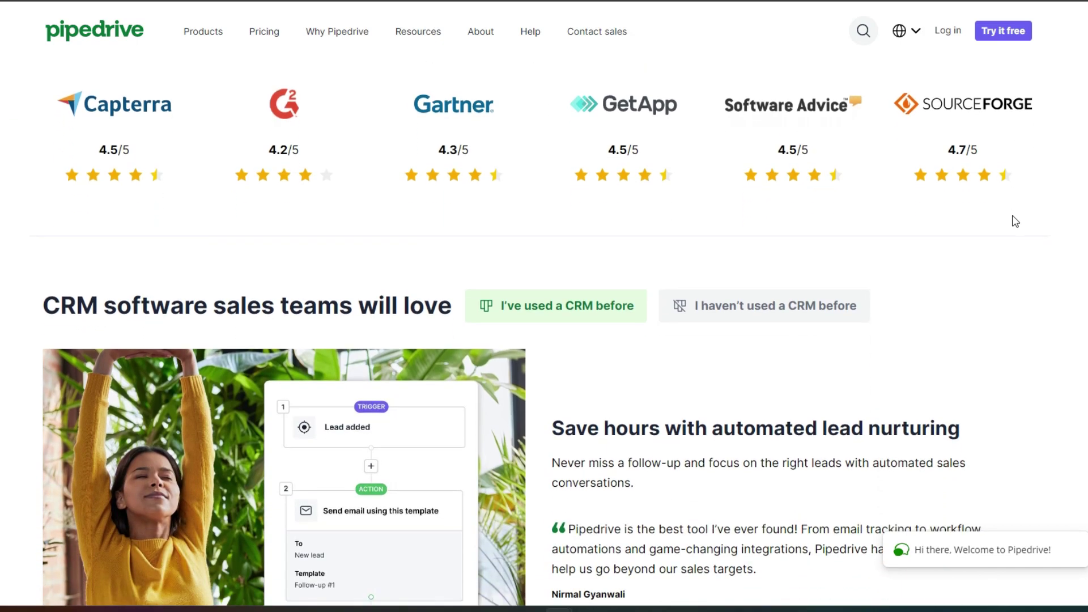
{"action": "scroll", "coordinate": [1016, 221], "scroll_direction": "down", "scroll_amount": 5}
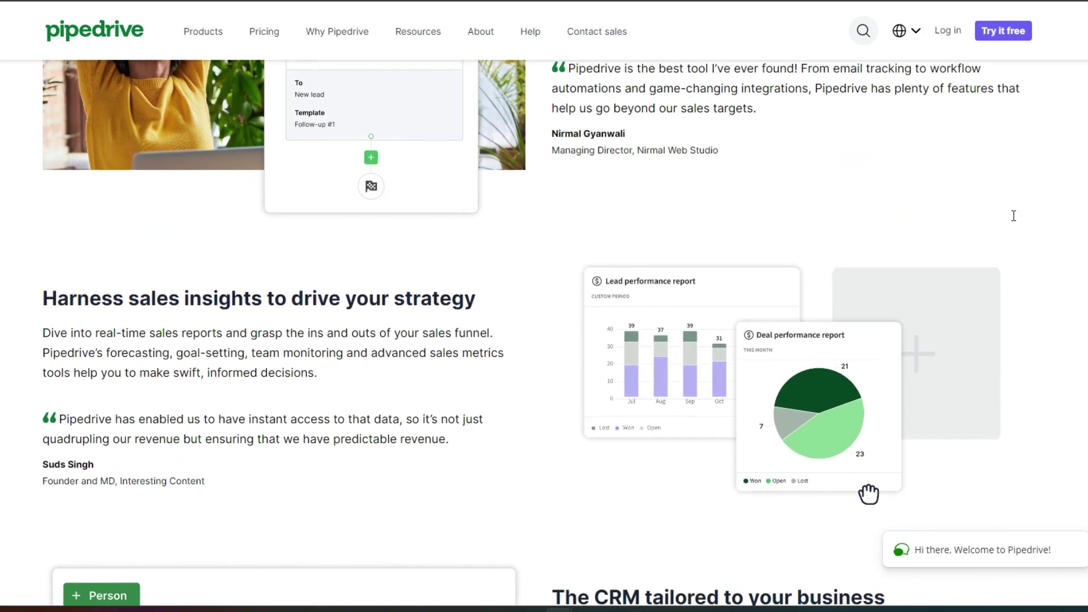
{"action": "scroll", "coordinate": [1015, 222], "scroll_direction": "down", "scroll_amount": 6}
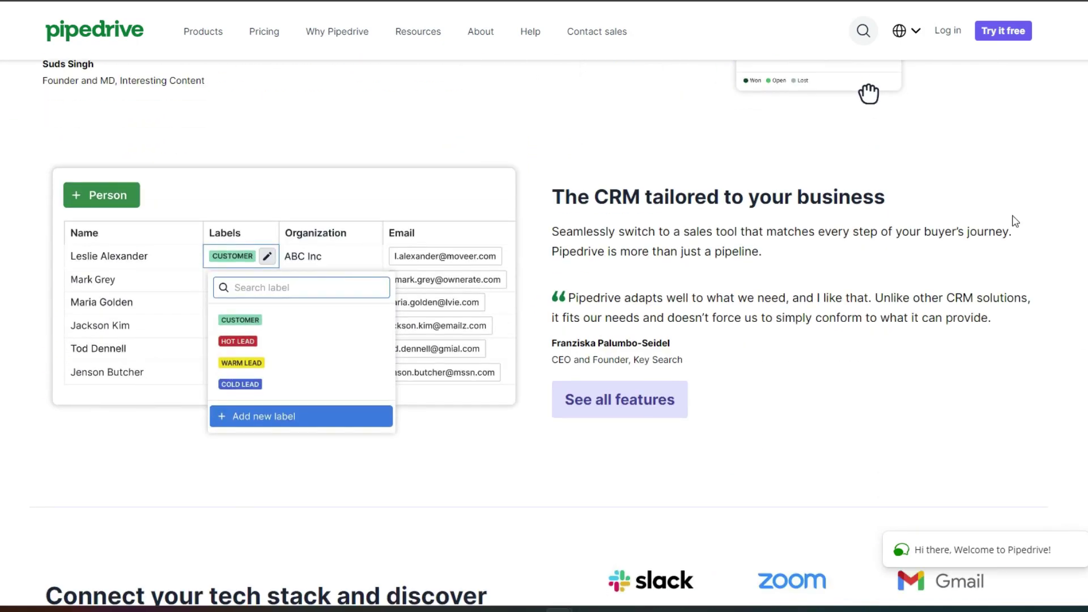
{"action": "scroll", "coordinate": [1015, 221], "scroll_direction": "up", "scroll_amount": 4}
{"action": "scroll", "coordinate": [1016, 221], "scroll_direction": "down", "scroll_amount": 4}
{"action": "scroll", "coordinate": [1015, 221], "scroll_direction": "down", "scroll_amount": 6}
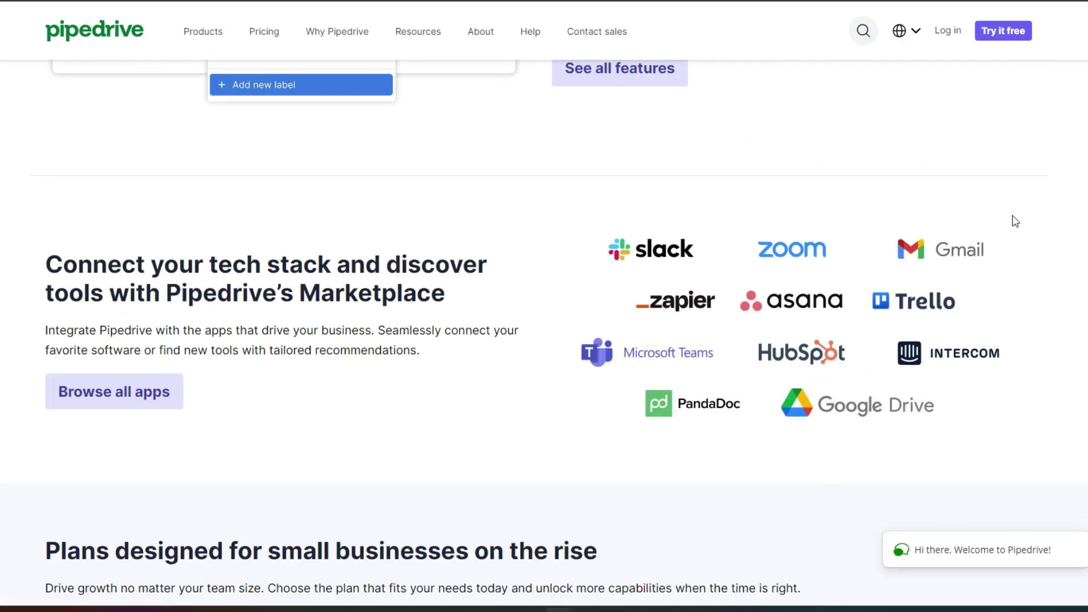
{"action": "scroll", "coordinate": [1016, 221], "scroll_direction": "down", "scroll_amount": 5}
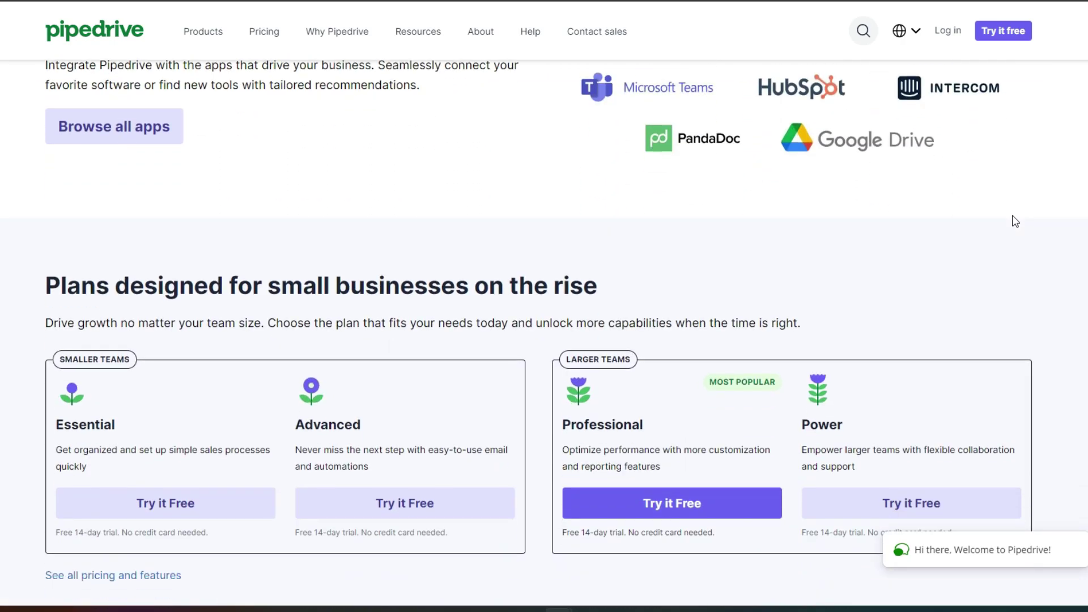
{"action": "scroll", "coordinate": [1015, 221], "scroll_direction": "down", "scroll_amount": 5}
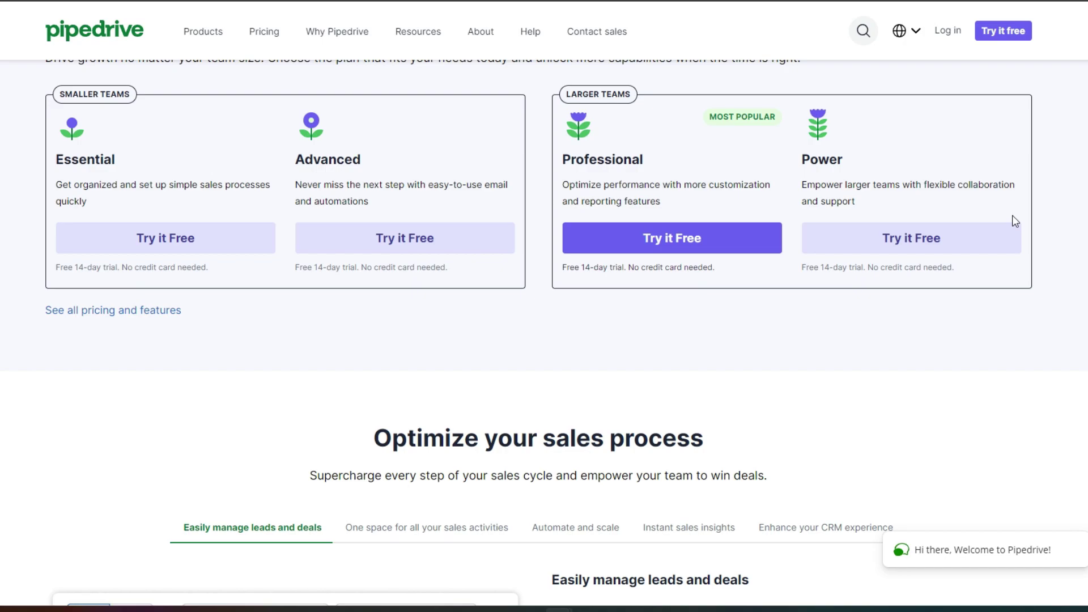
{"action": "scroll", "coordinate": [1015, 221], "scroll_direction": "down", "scroll_amount": 4}
{"action": "scroll", "coordinate": [1016, 221], "scroll_direction": "down", "scroll_amount": 1}
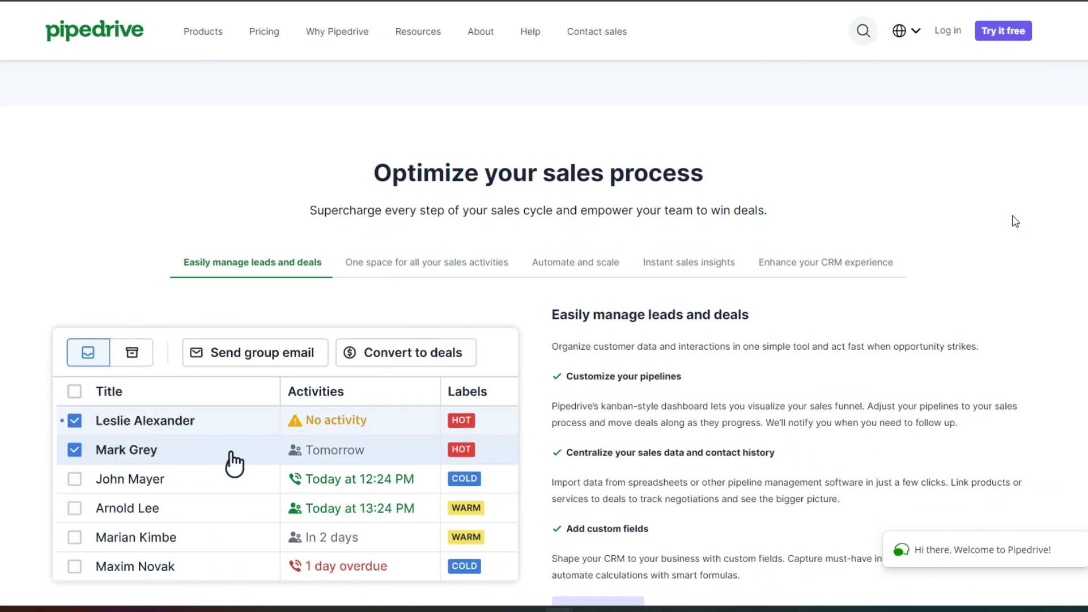
{"action": "scroll", "coordinate": [1015, 221], "scroll_direction": "down", "scroll_amount": 3}
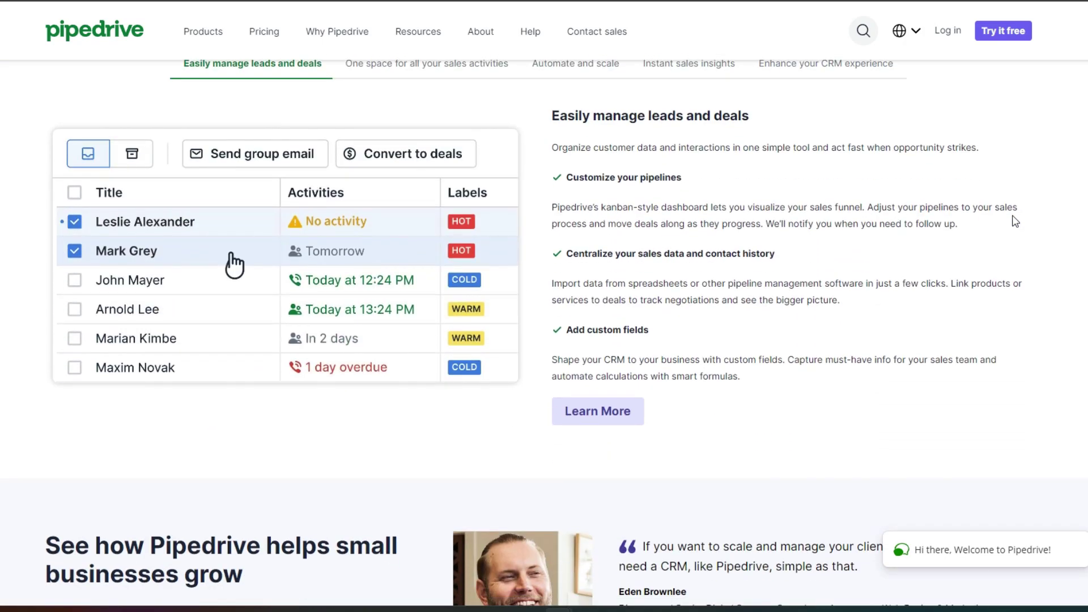
{"action": "scroll", "coordinate": [1015, 222], "scroll_direction": "down", "scroll_amount": 2}
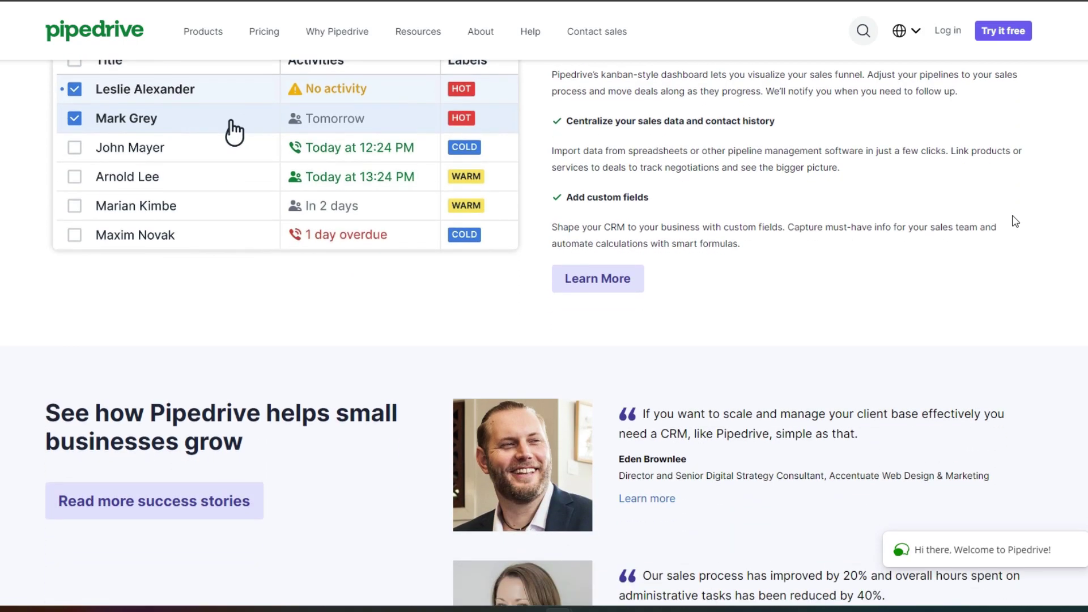
{"action": "scroll", "coordinate": [1015, 221], "scroll_direction": "up", "scroll_amount": 3}
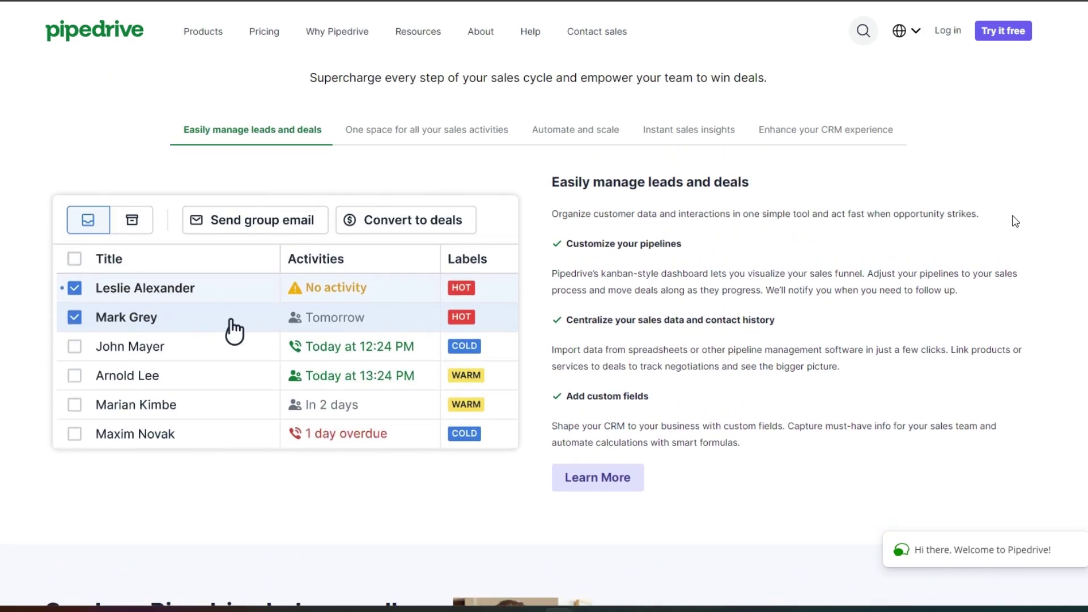
{"action": "scroll", "coordinate": [1015, 221], "scroll_direction": "up", "scroll_amount": 20}
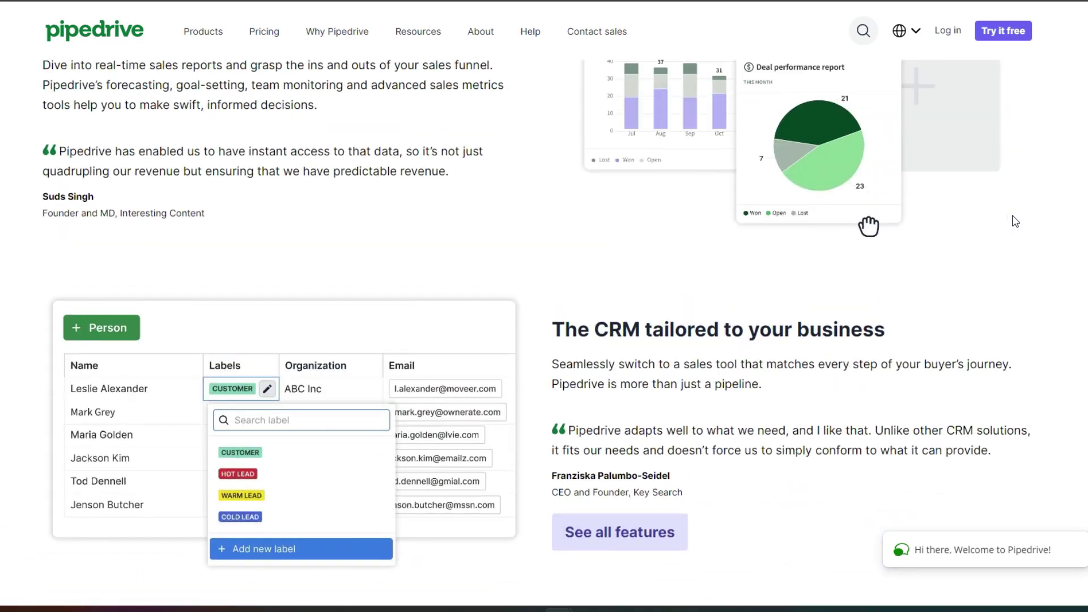
{"action": "scroll", "coordinate": [1015, 221], "scroll_direction": "up", "scroll_amount": 12}
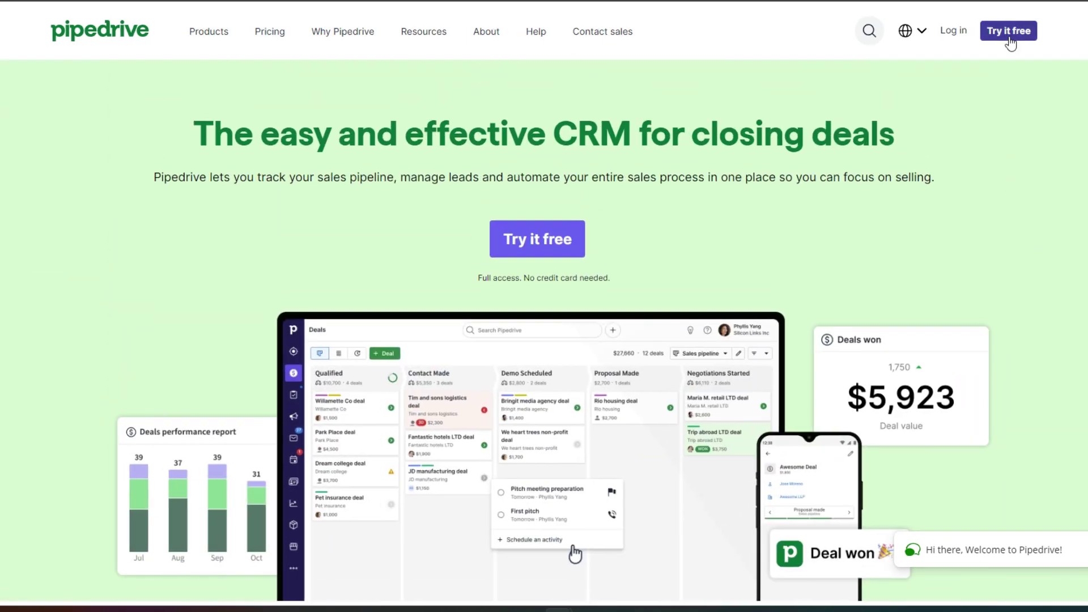
{"action": "left_click", "coordinate": [1009, 35]}
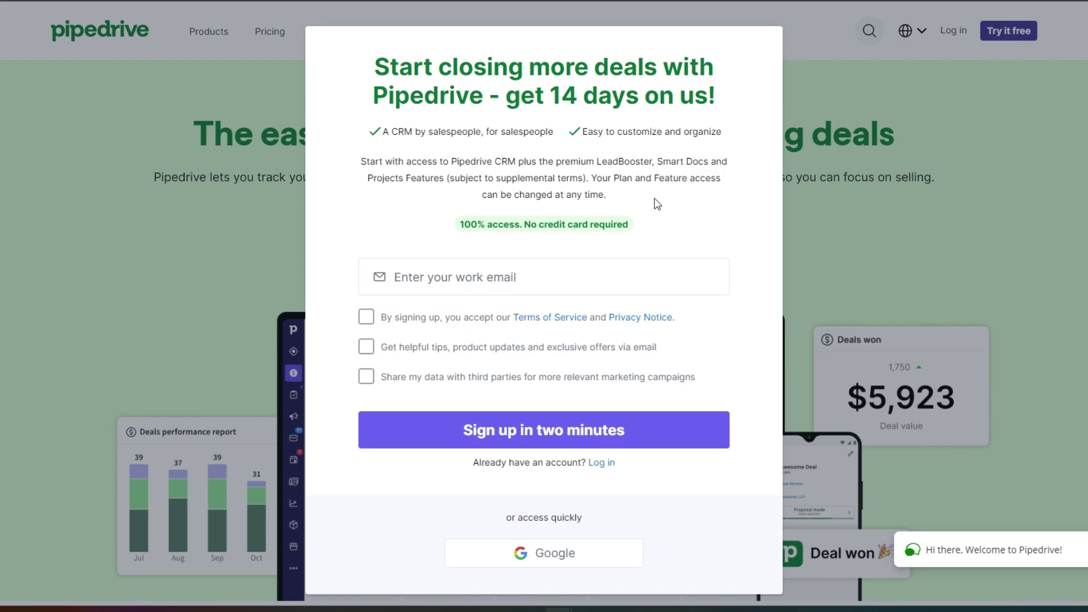
{"action": "left_click", "coordinate": [453, 275]}
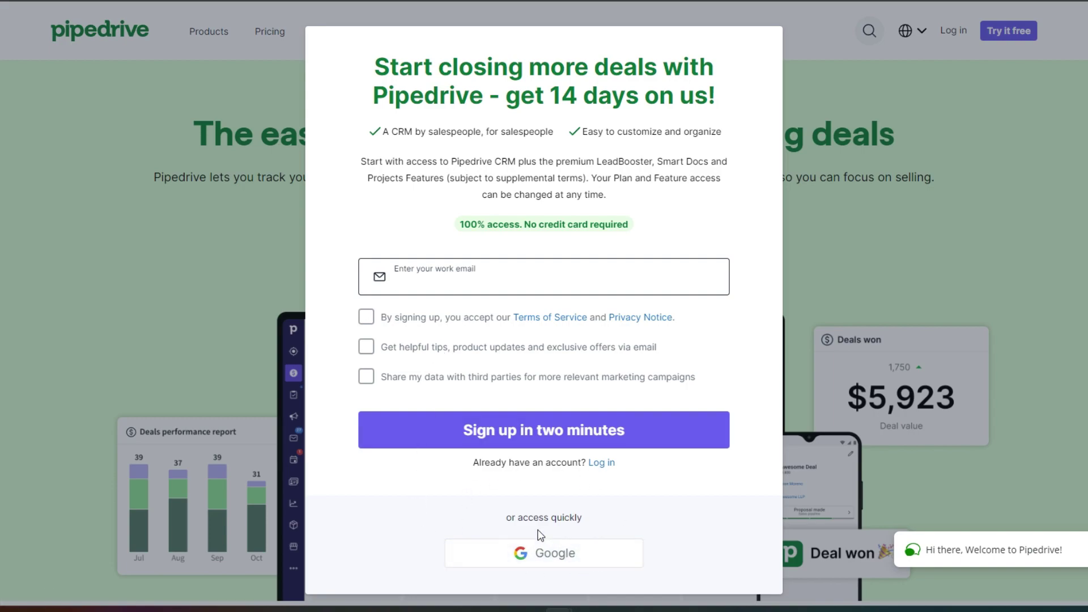
{"action": "left_click", "coordinate": [626, 561]}
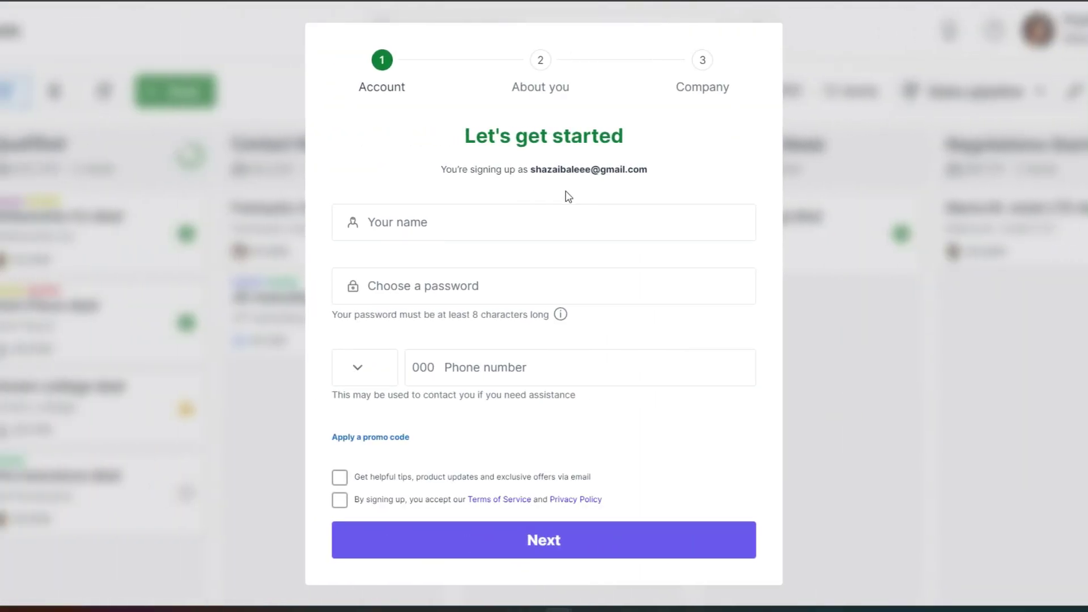
Fill in the account details and accept product updates and the terms of service.
{"action": "left_click", "coordinate": [340, 477]}
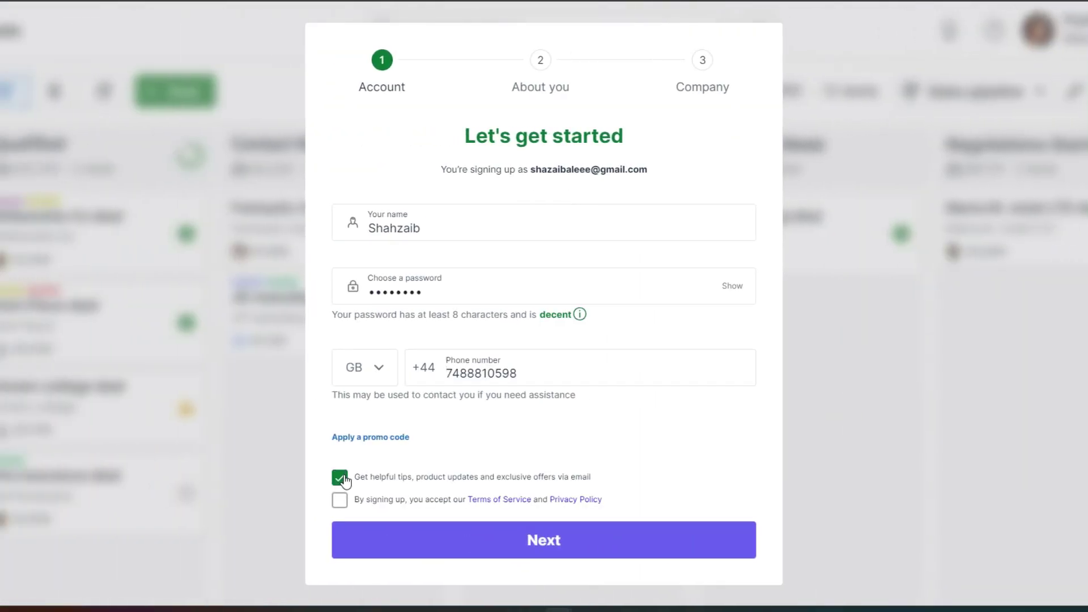
{"action": "left_click", "coordinate": [340, 500]}
{"action": "left_click", "coordinate": [507, 541]}
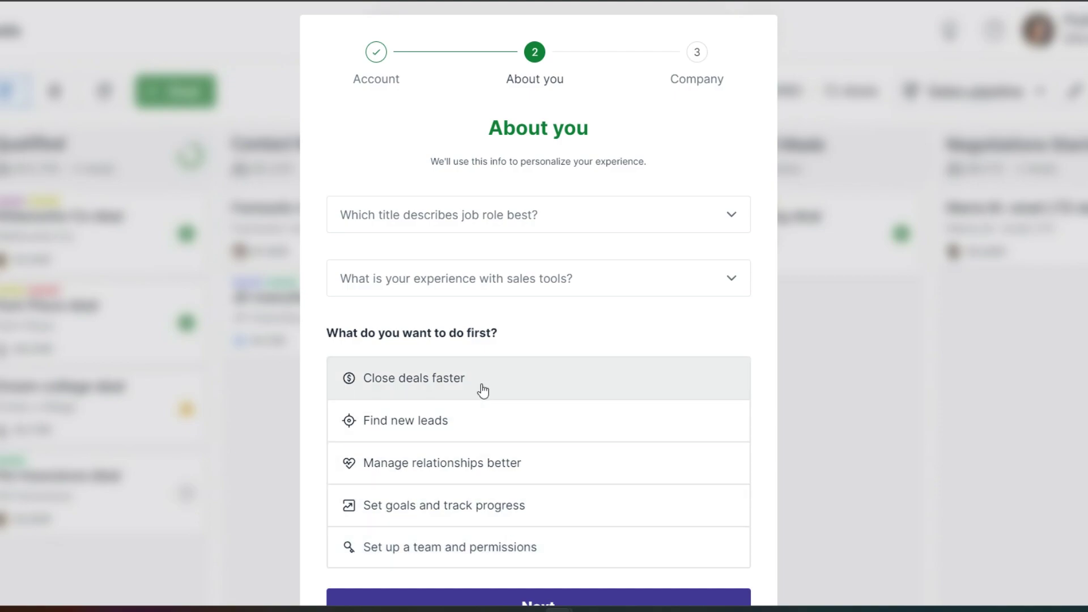
{"action": "scroll", "coordinate": [515, 326], "scroll_direction": "down", "scroll_amount": 1}
{"action": "scroll", "coordinate": [518, 327], "scroll_direction": "up", "scroll_amount": 1}
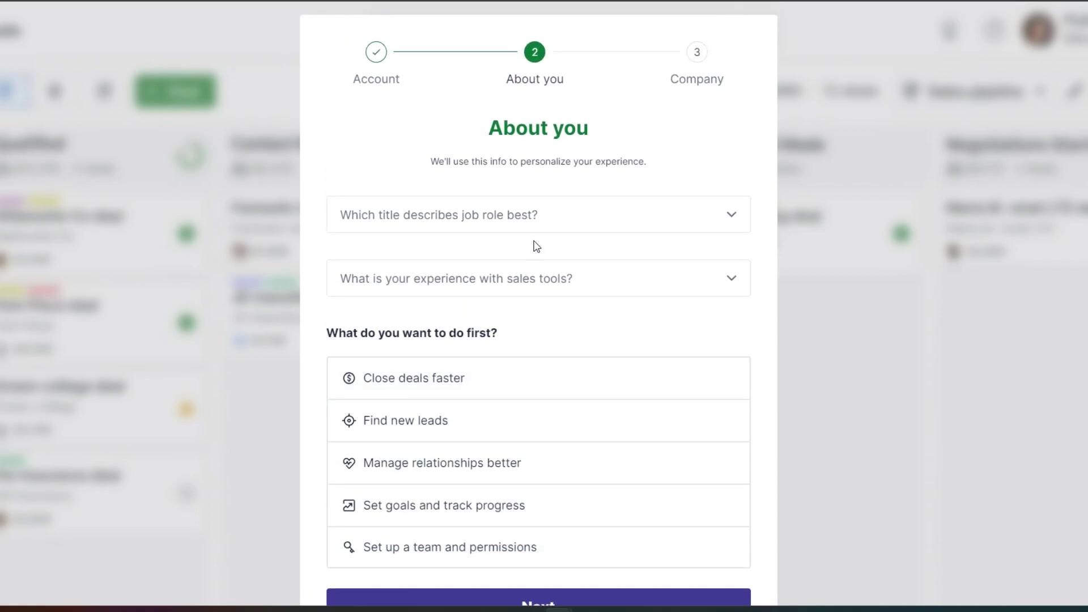
Choose VP/CEO, no prior sales tool experience and 'Manage relationships better', then create the account.
{"action": "left_click", "coordinate": [541, 223]}
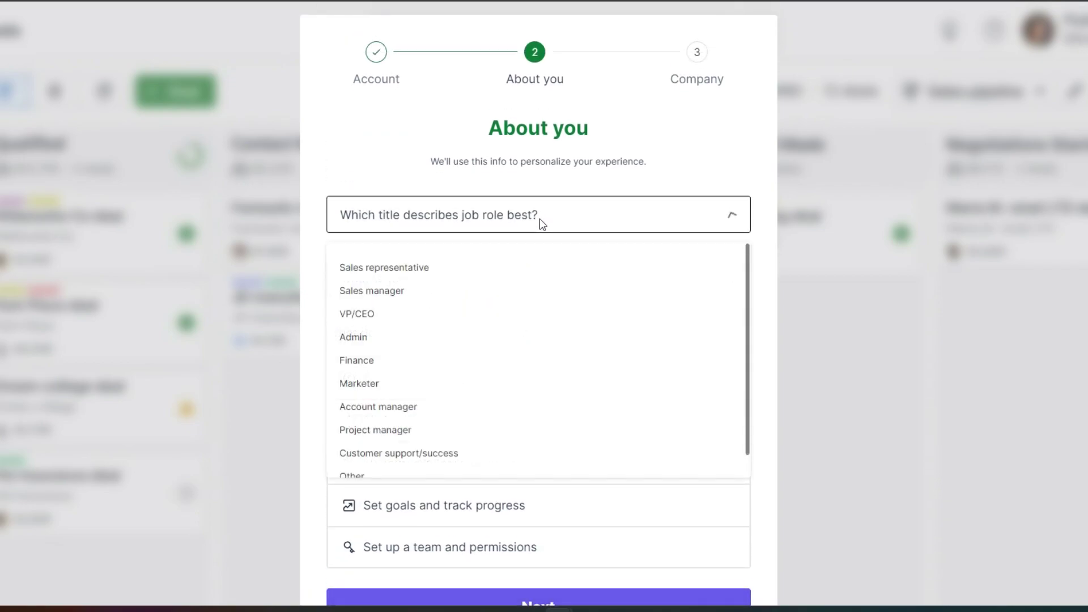
{"action": "left_click", "coordinate": [350, 314]}
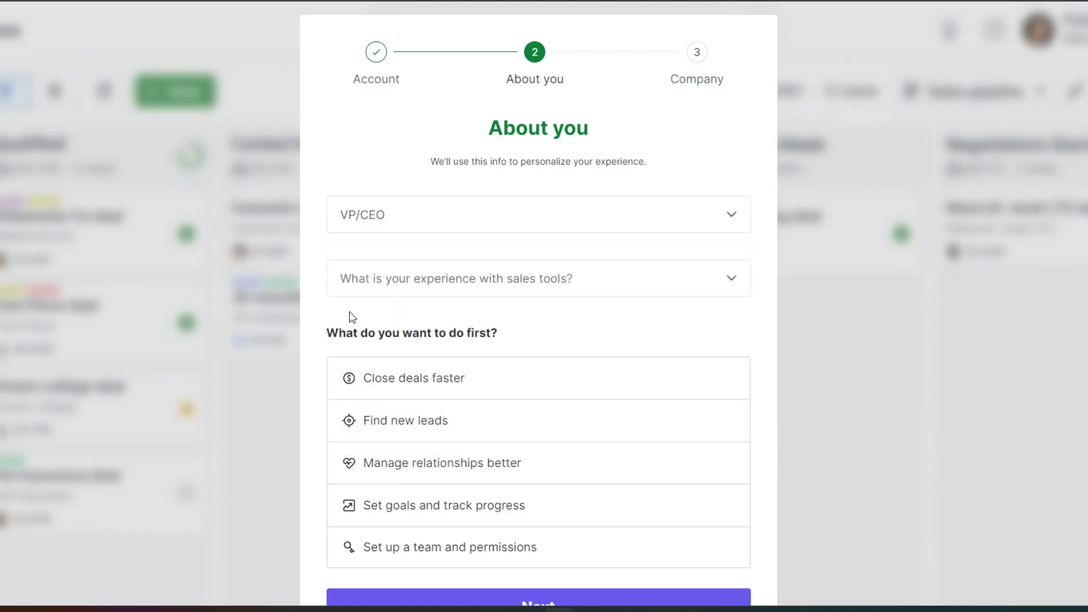
{"action": "left_click", "coordinate": [499, 293]}
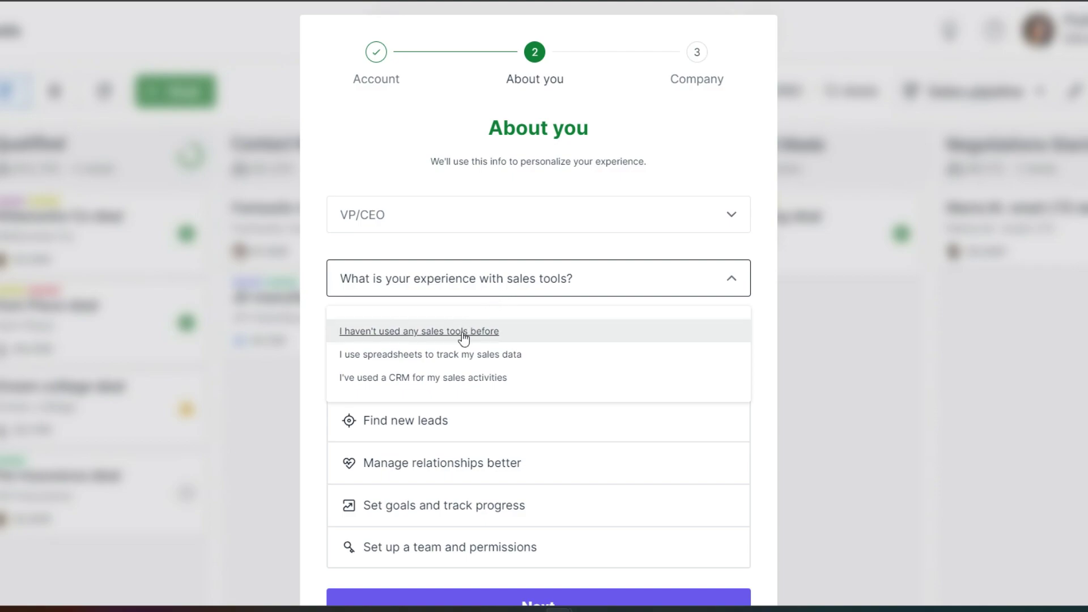
{"action": "left_click", "coordinate": [499, 332]}
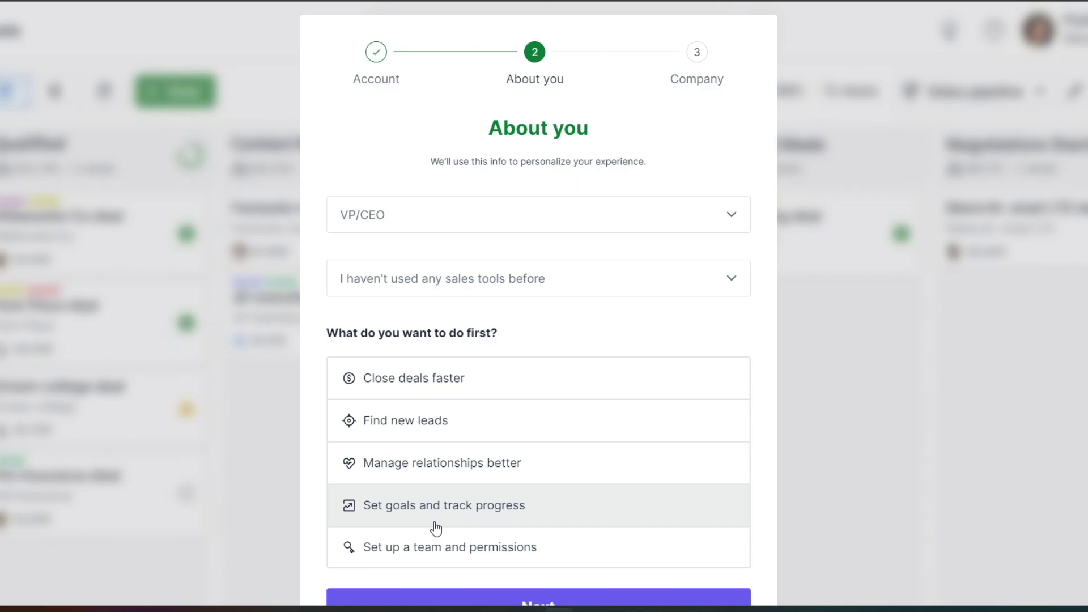
{"action": "left_click", "coordinate": [531, 473]}
{"action": "scroll", "coordinate": [574, 526], "scroll_direction": "down", "scroll_amount": 1}
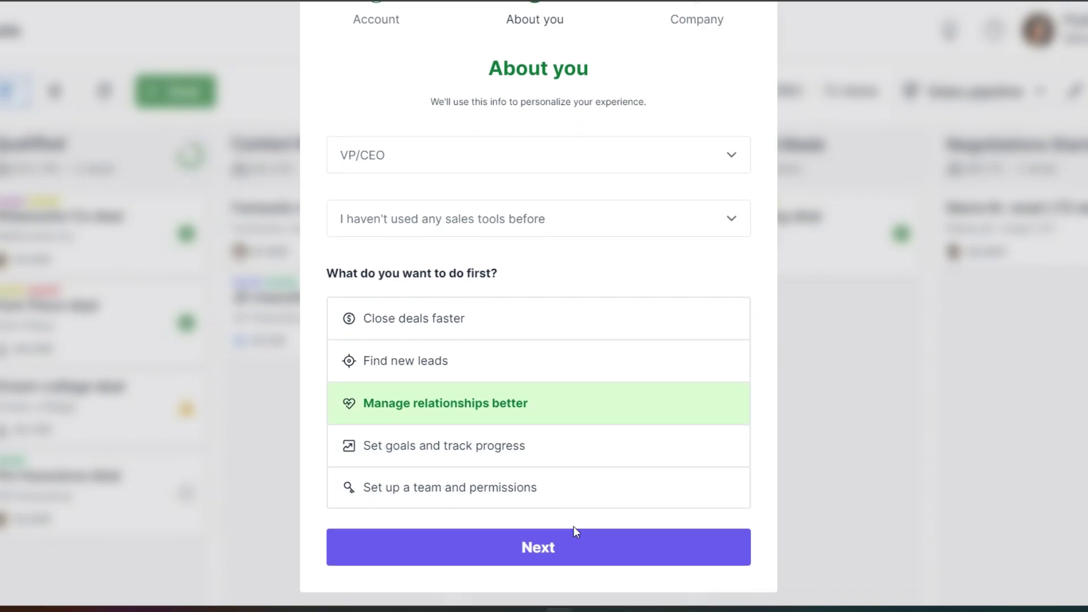
{"action": "left_click", "coordinate": [538, 553]}
{"action": "left_click", "coordinate": [554, 505]}
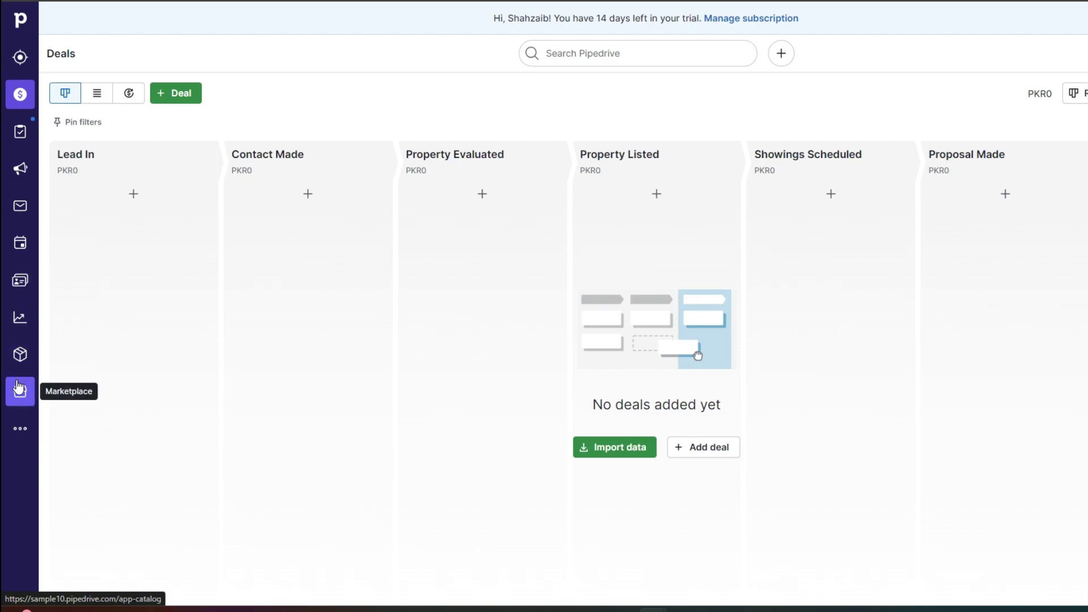
Open the More menu to list Automations, Automatic assignment, Documents and Import data.
{"action": "left_click", "coordinate": [20, 429]}
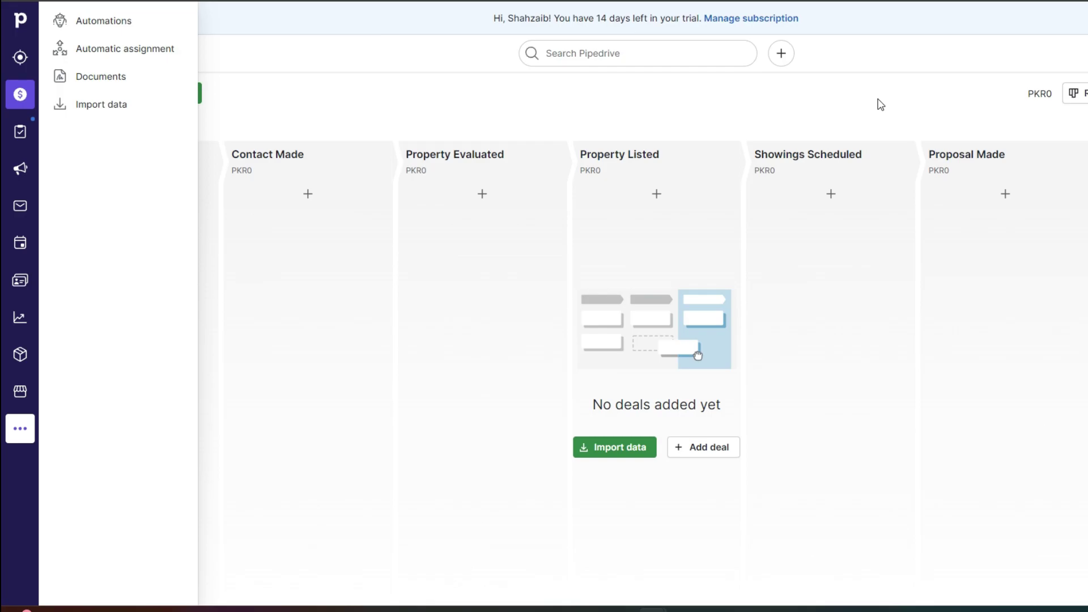
Close the tools list, open Projects and start its free trial with default board phase names.
{"action": "left_click", "coordinate": [881, 105]}
{"action": "left_click", "coordinate": [19, 135]}
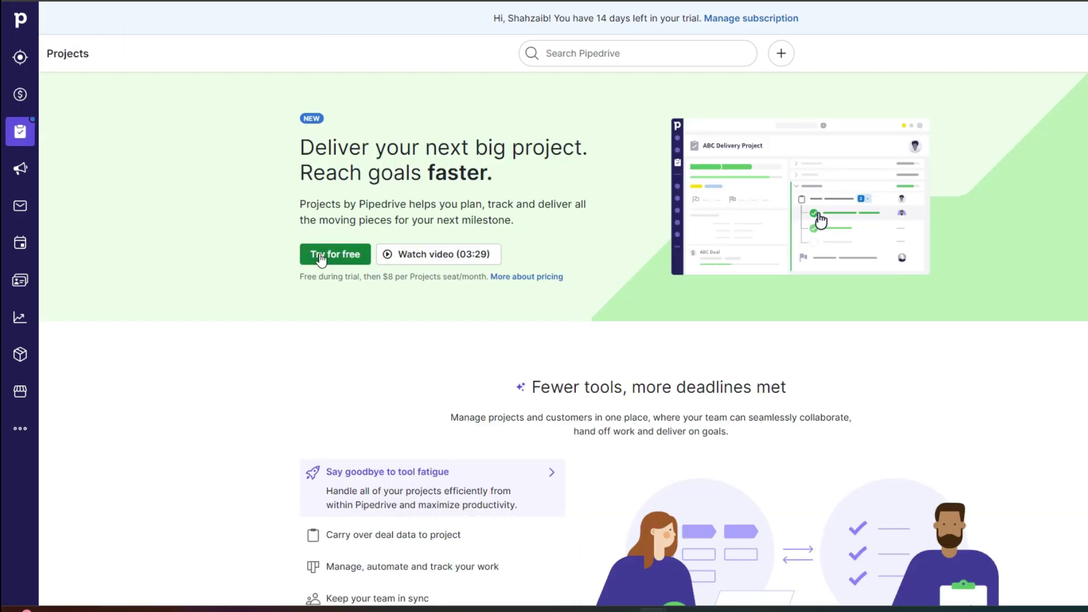
{"action": "scroll", "coordinate": [529, 318], "scroll_direction": "down", "scroll_amount": 10}
{"action": "scroll", "coordinate": [528, 318], "scroll_direction": "up", "scroll_amount": 5}
{"action": "scroll", "coordinate": [529, 319], "scroll_direction": "up", "scroll_amount": 5}
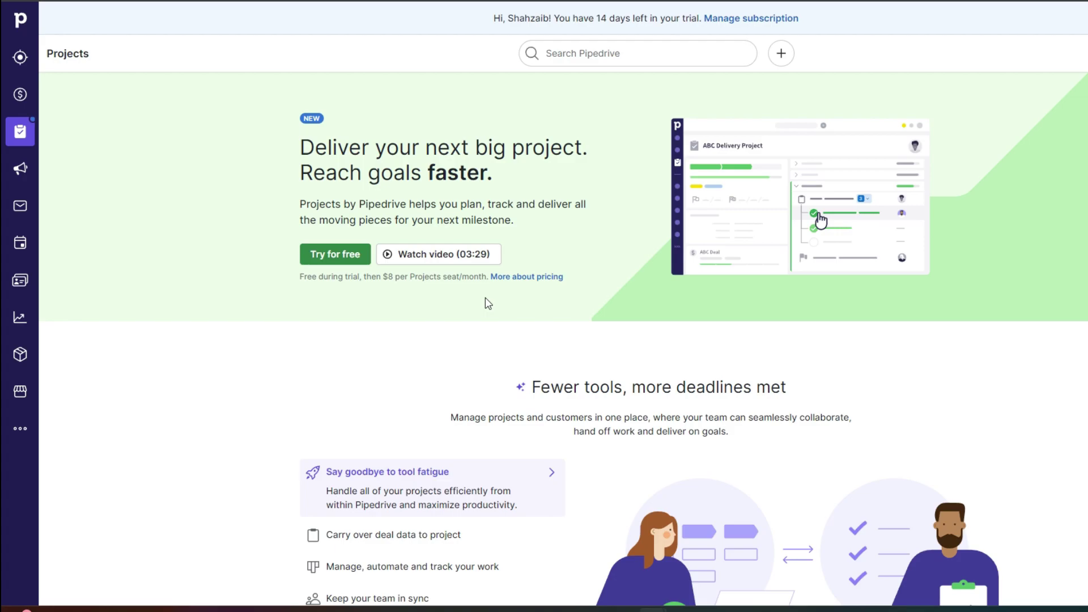
{"action": "left_click", "coordinate": [355, 260]}
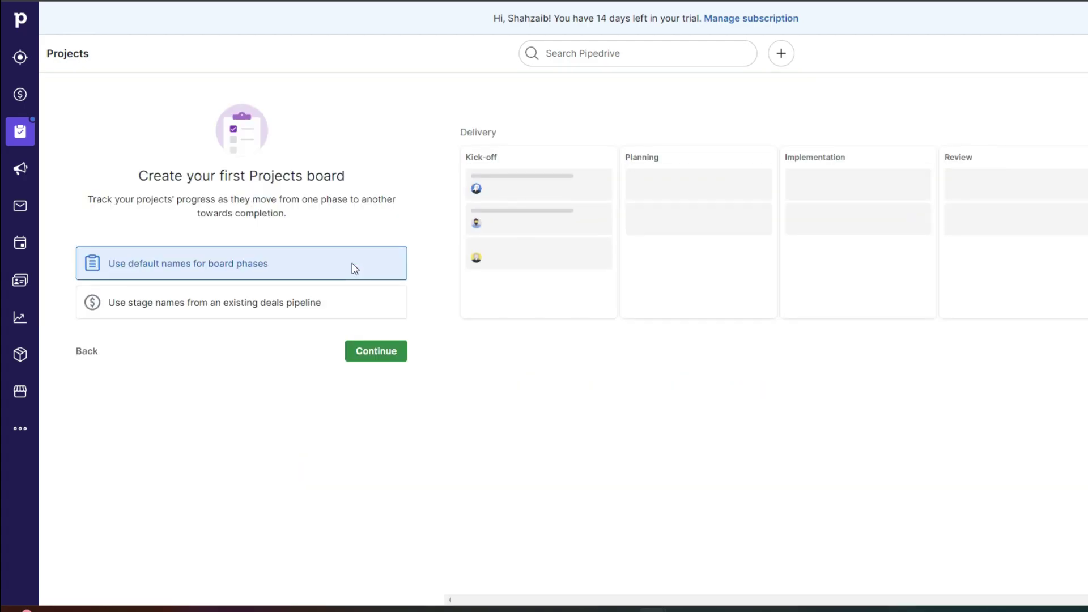
{"action": "left_click", "coordinate": [390, 352]}
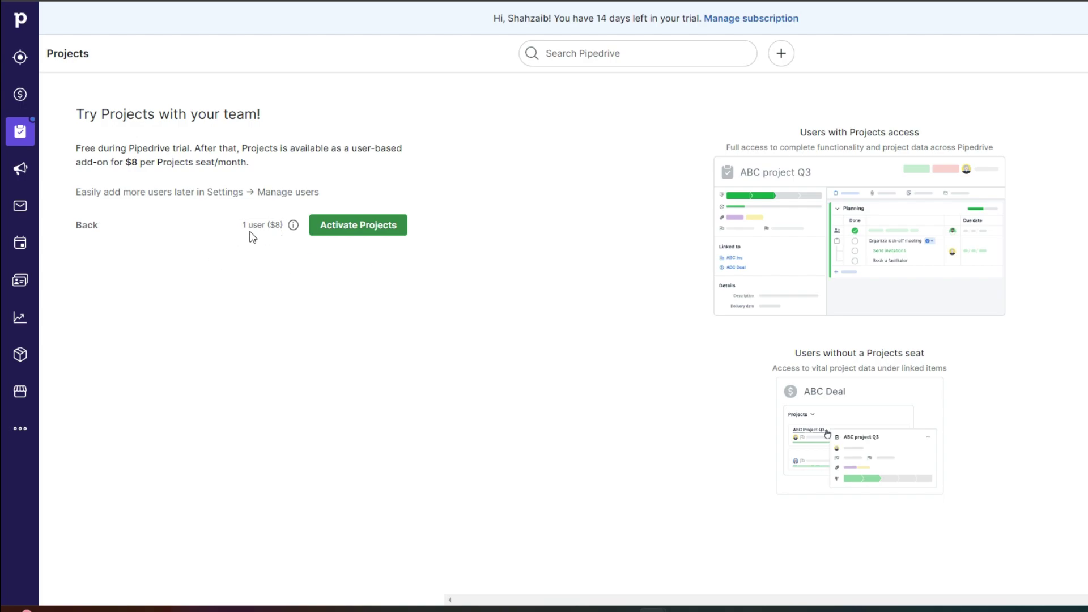
Open the Leads Inbox, view the Add lead form and close it without saving.
{"action": "left_click", "coordinate": [20, 56]}
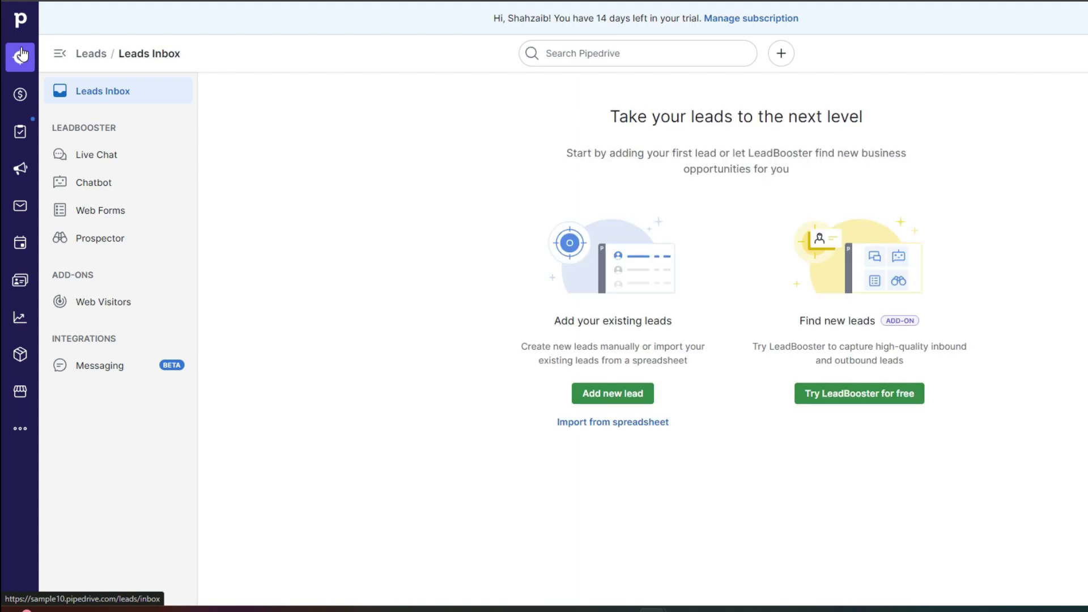
{"action": "left_click", "coordinate": [605, 395]}
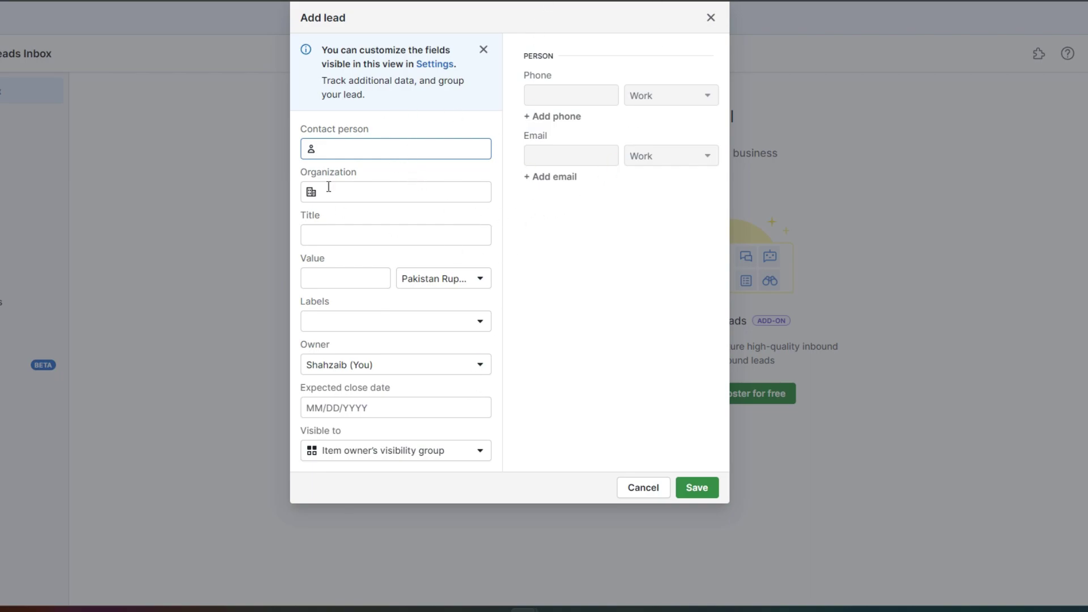
{"action": "left_click", "coordinate": [711, 18]}
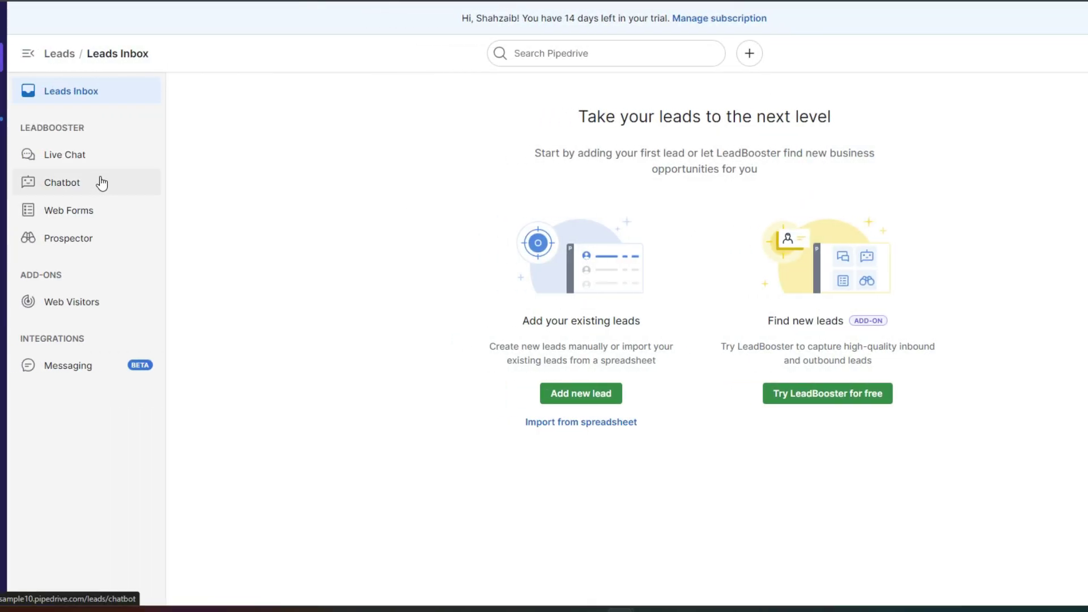
Open Live Chat and cancel LeadBooster activation, then view the Web Visitors and Messaging pages.
{"action": "left_click", "coordinate": [100, 164]}
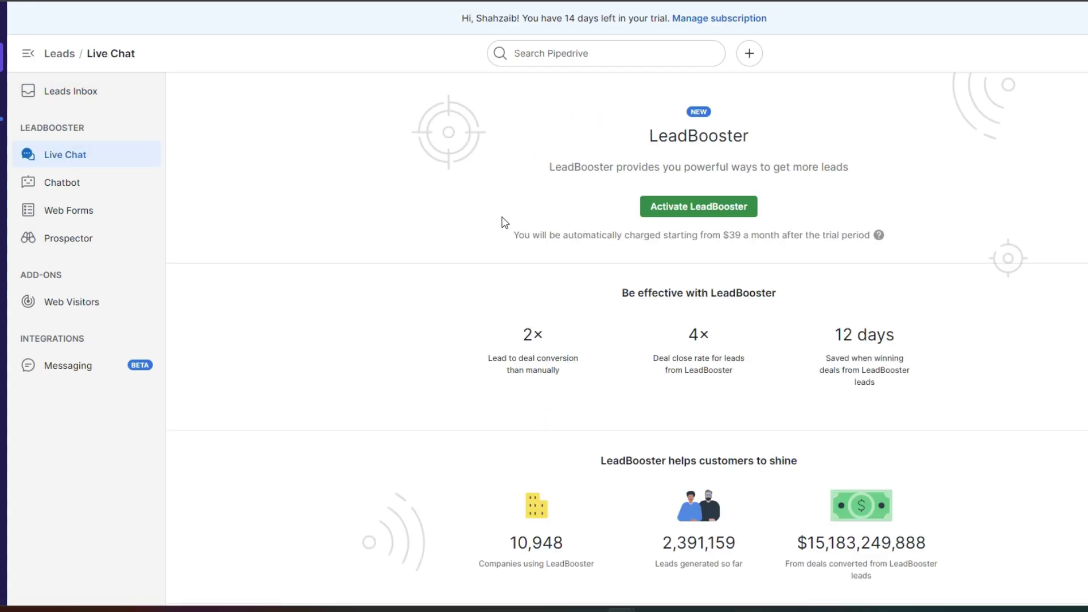
{"action": "left_click", "coordinate": [652, 215]}
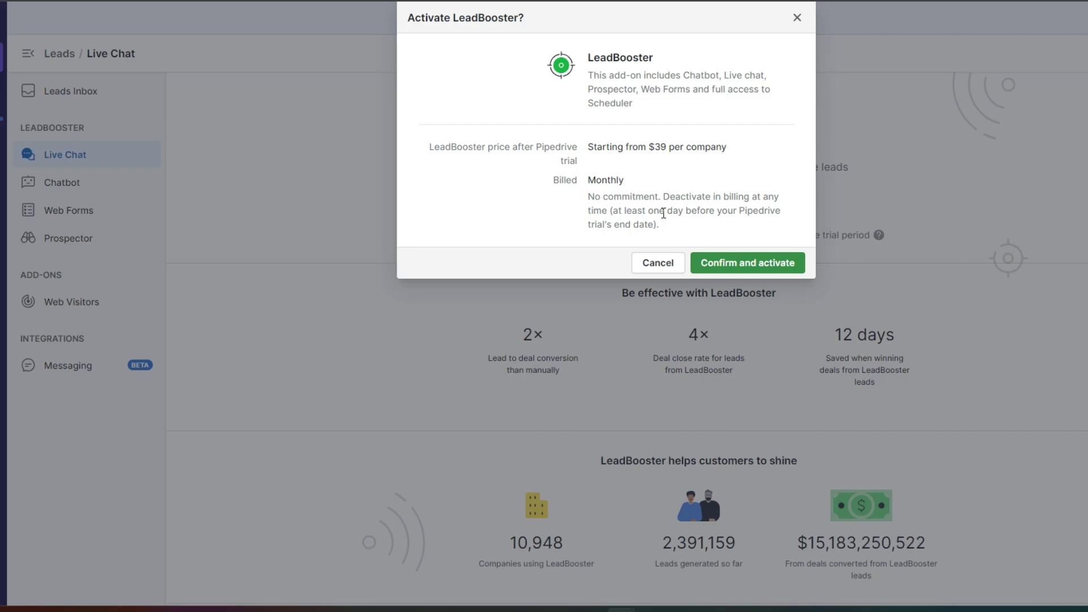
{"action": "left_click", "coordinate": [650, 266]}
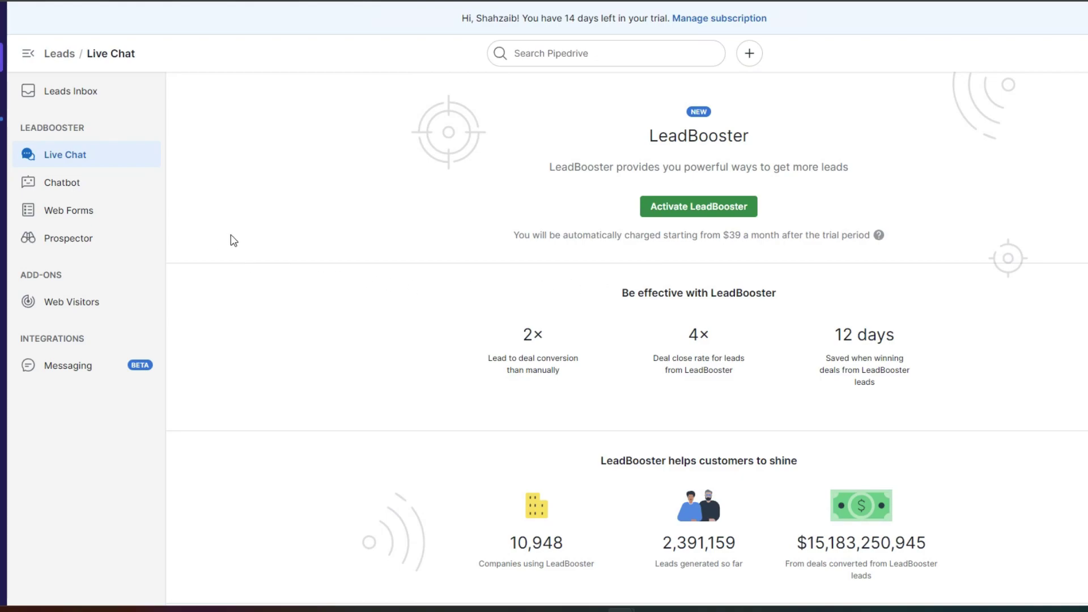
{"action": "left_click", "coordinate": [93, 299]}
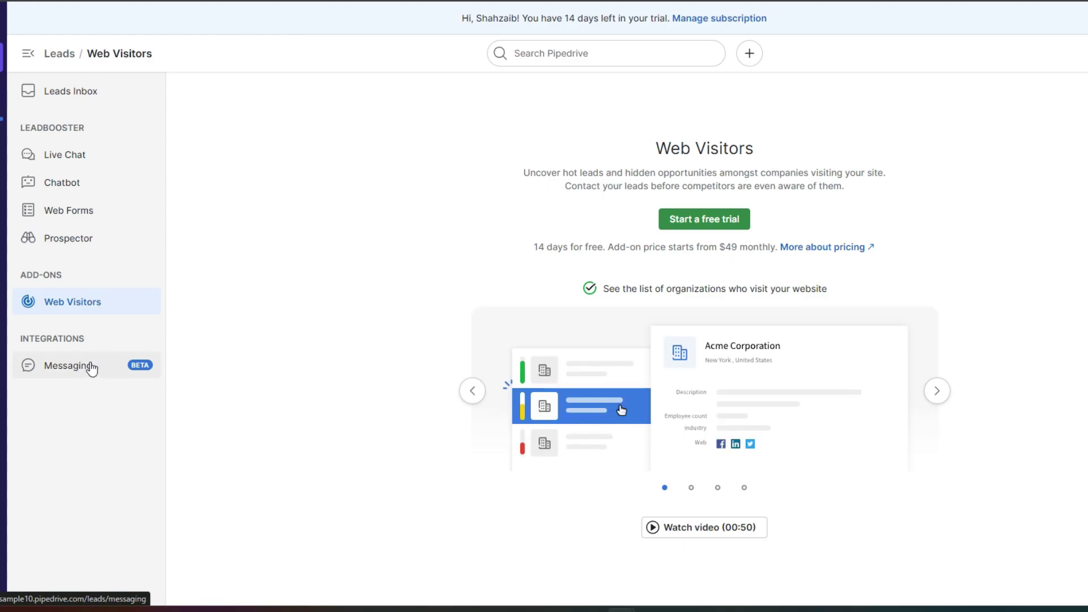
{"action": "left_click", "coordinate": [136, 374]}
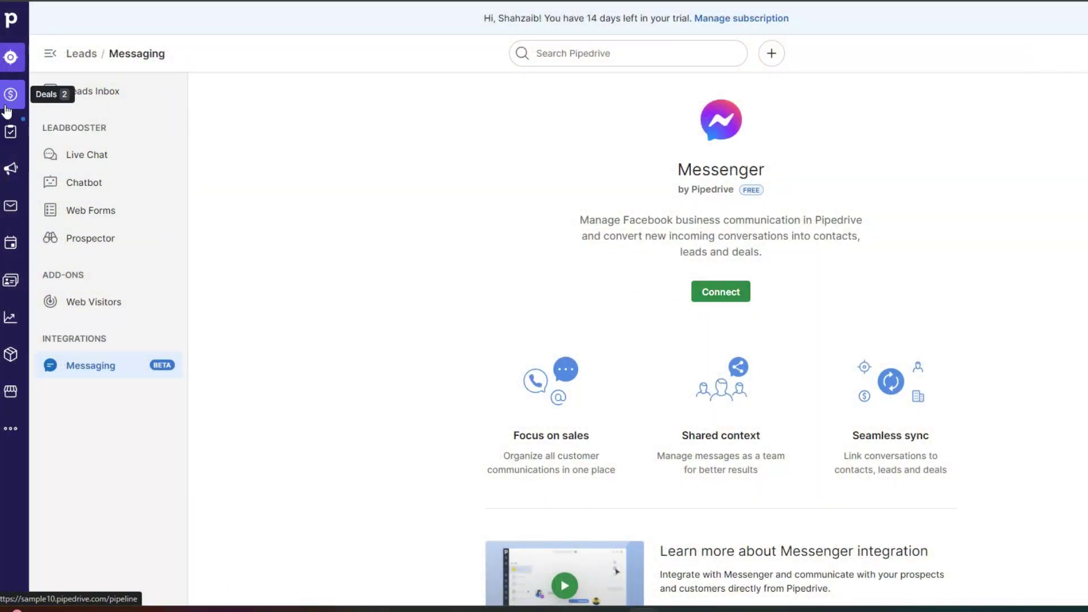
Create a deal titled 'Restaurant deal' for organization Restaurant with a contact, and add a product row.
{"action": "left_click", "coordinate": [11, 94]}
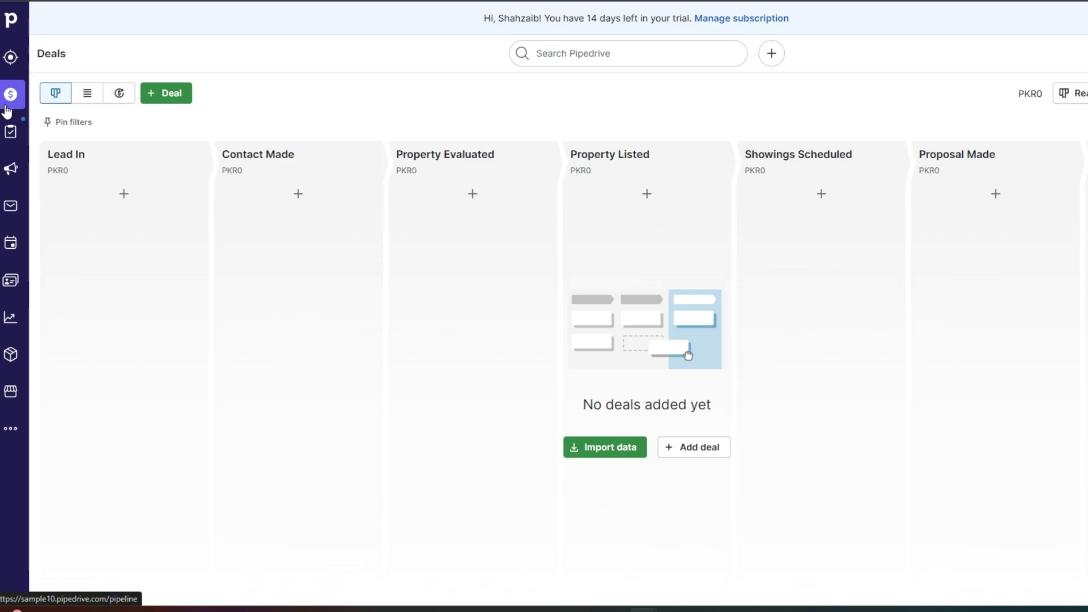
{"action": "left_click", "coordinate": [172, 100]}
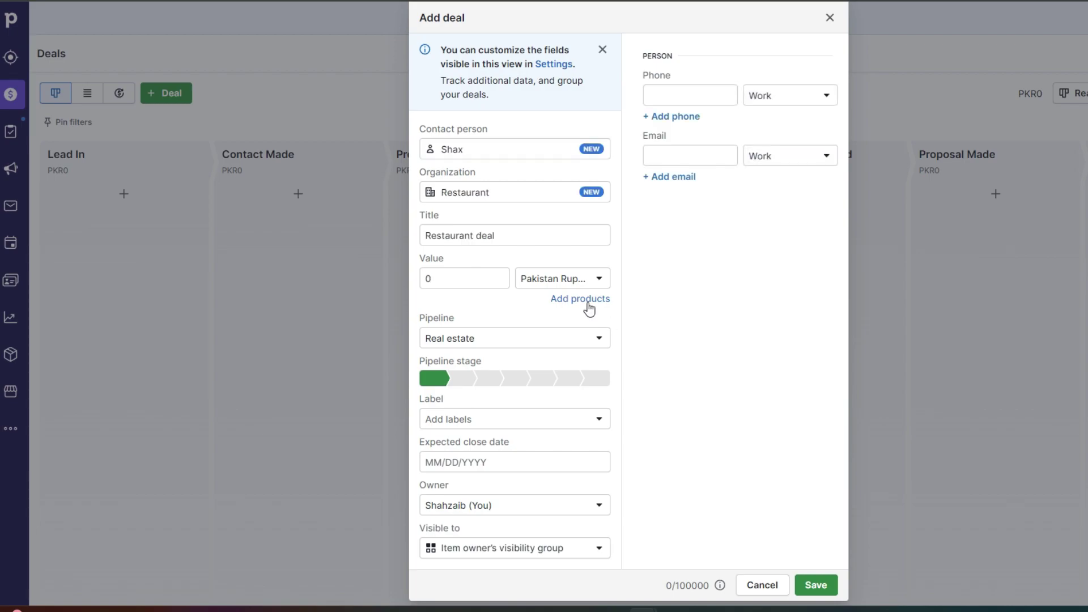
{"action": "left_click", "coordinate": [586, 300]}
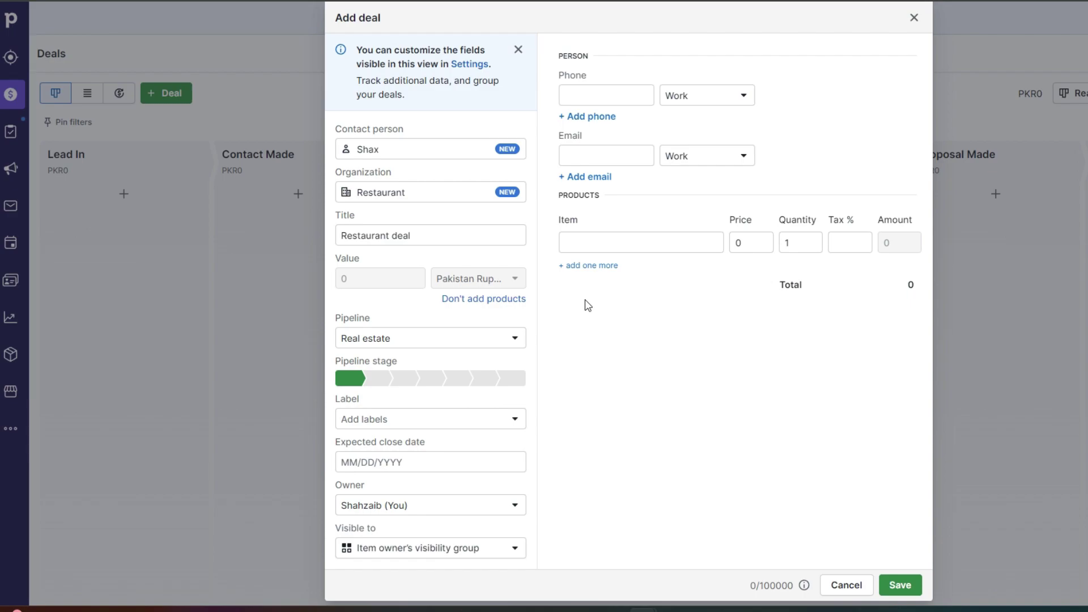
Add a new product 'Tshirts' at price 10 with quantity 1000.
{"action": "left_click", "coordinate": [593, 242]}
{"action": "type", "text": "Tshirts"}
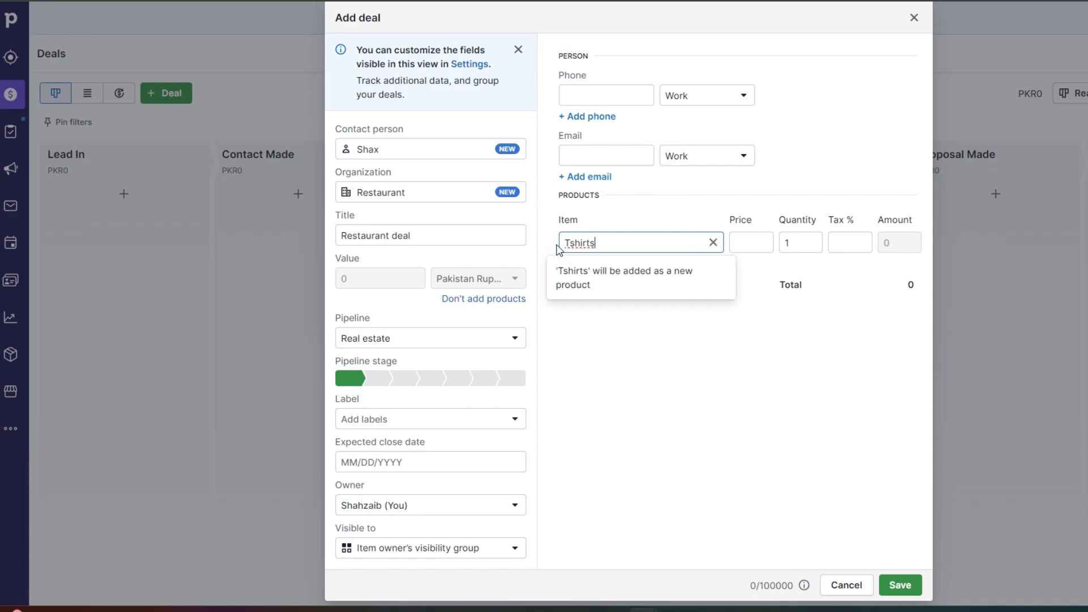
{"action": "left_click", "coordinate": [641, 334]}
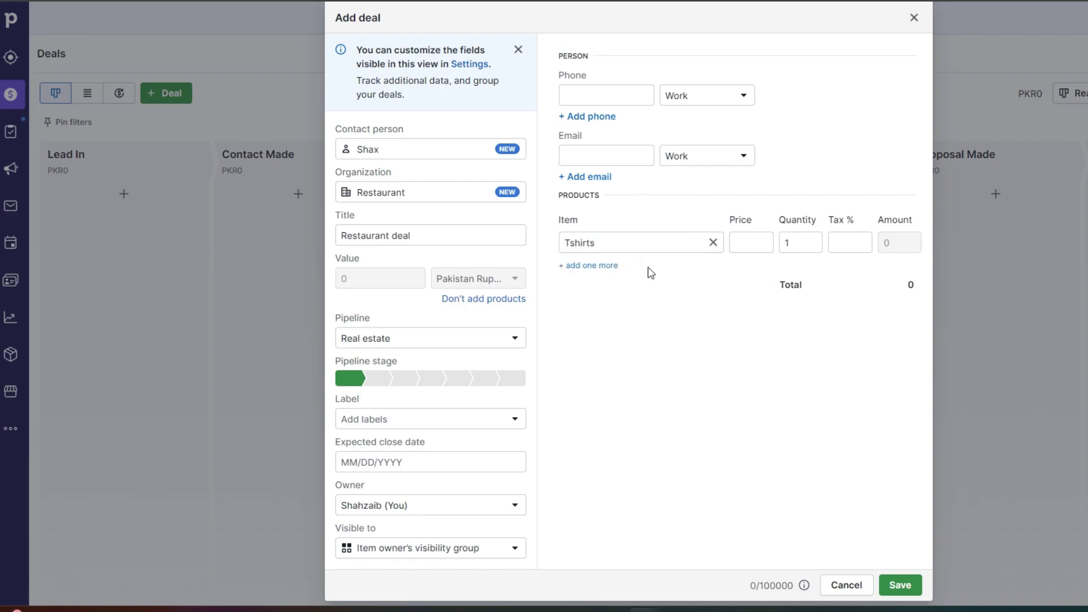
{"action": "left_click", "coordinate": [752, 242]}
{"action": "type", "text": "10"}
{"action": "left_click", "coordinate": [804, 243]}
{"action": "type", "text": "000"}
Replace the deal's contact person with a different contact.
{"action": "left_click", "coordinate": [339, 150]}
{"action": "type", "text": "Joe"}
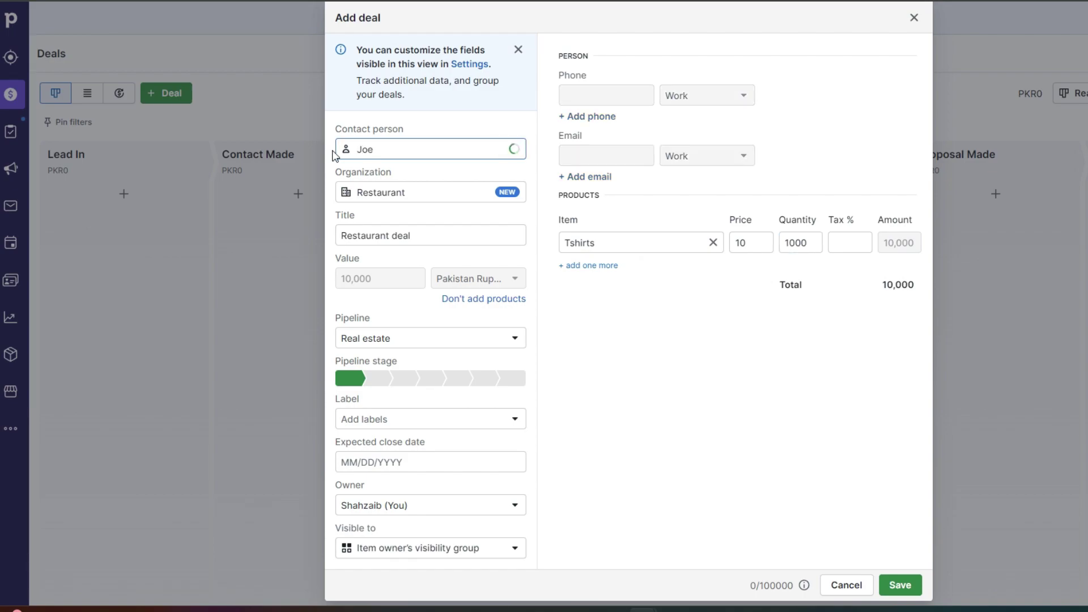
{"action": "left_click", "coordinate": [389, 166]}
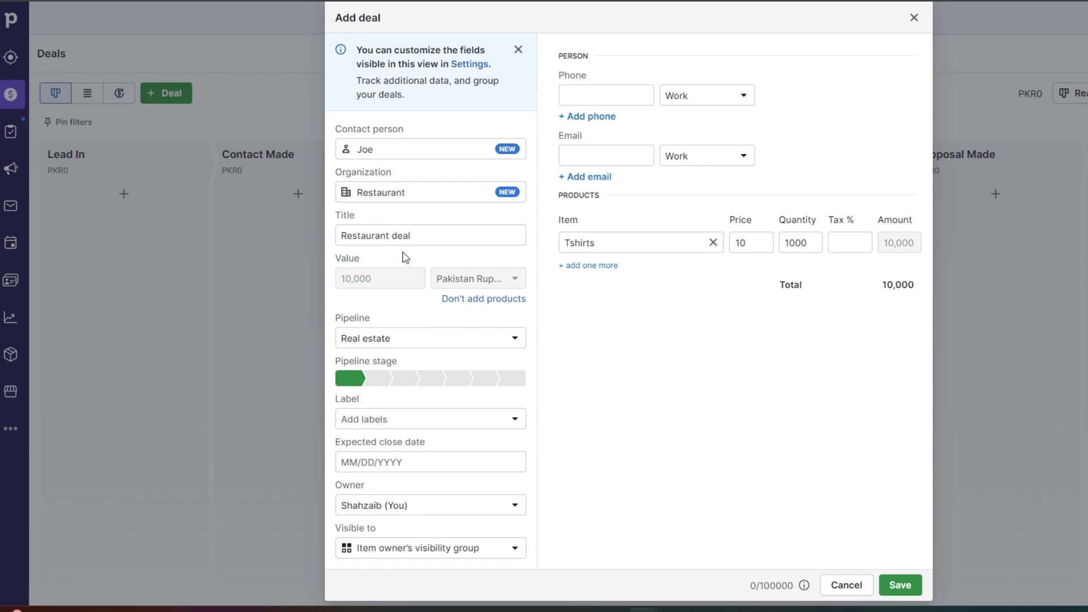
Keep the Real estate pipeline, the current visibility setting and the Work phone type.
{"action": "left_click", "coordinate": [417, 348]}
{"action": "left_click", "coordinate": [419, 350]}
{"action": "left_click", "coordinate": [447, 557]}
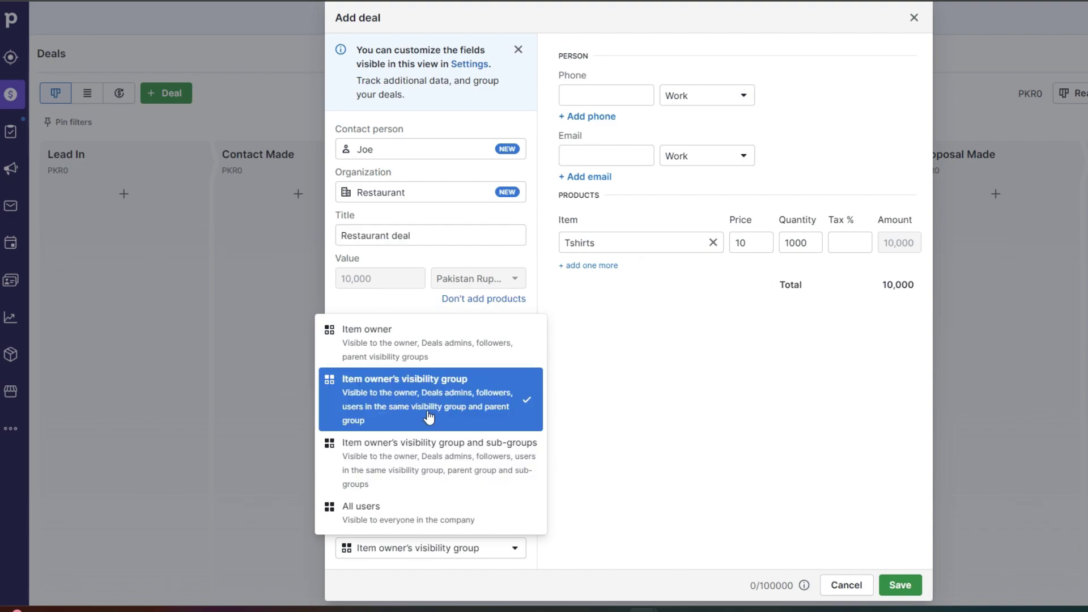
{"action": "left_click", "coordinate": [667, 472]}
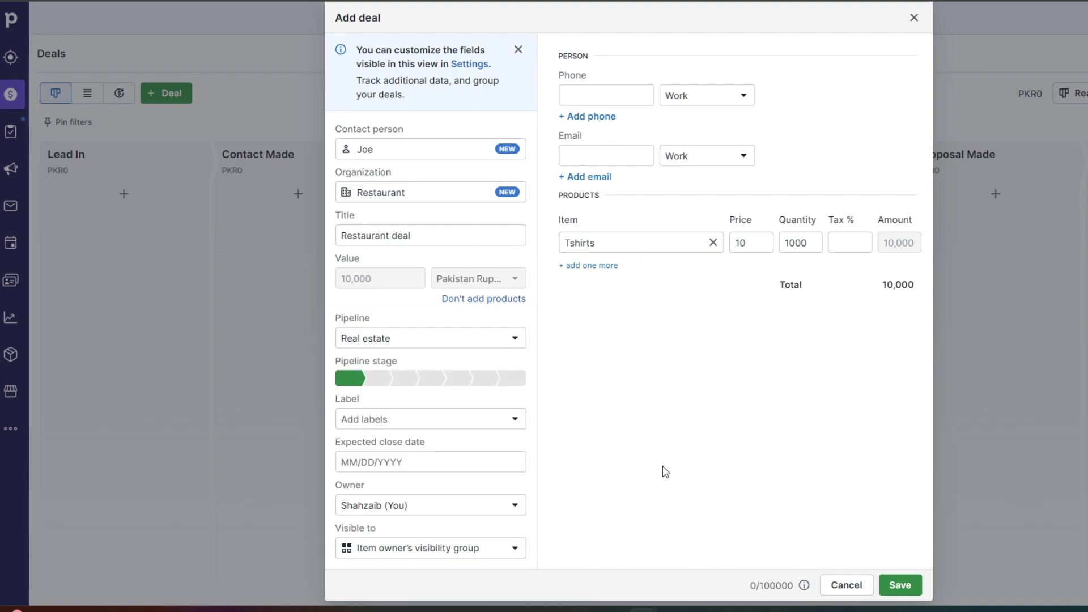
{"action": "left_click", "coordinate": [687, 103]}
{"action": "left_click", "coordinate": [614, 100]}
{"action": "left_click", "coordinate": [613, 150]}
Save the Restaurant deal, dismiss the tip, drag it to Contact Made and check its warning.
{"action": "left_click", "coordinate": [901, 585]}
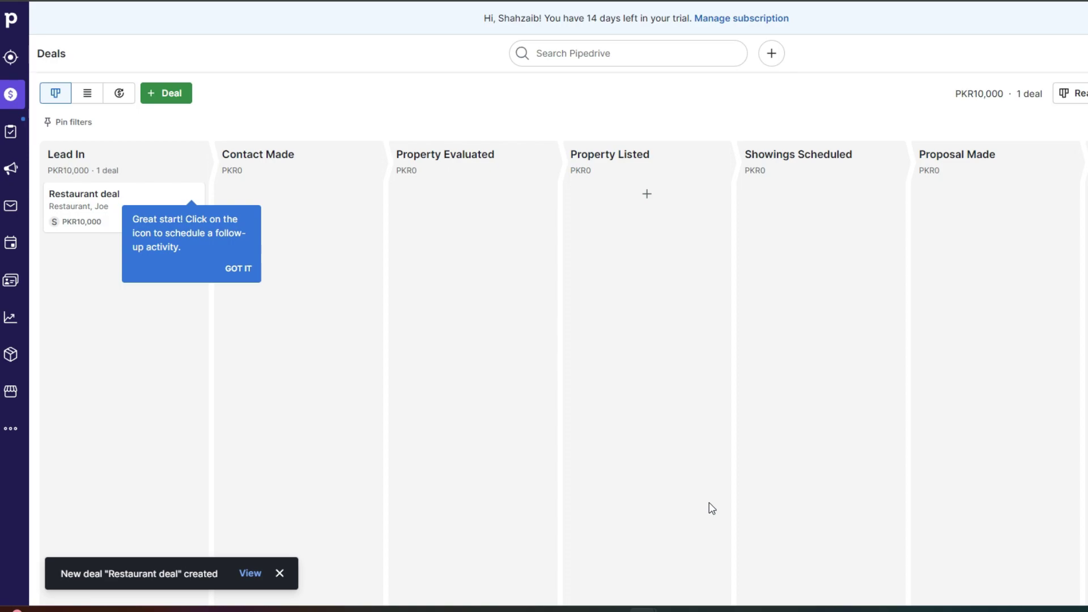
{"action": "left_click", "coordinate": [228, 271]}
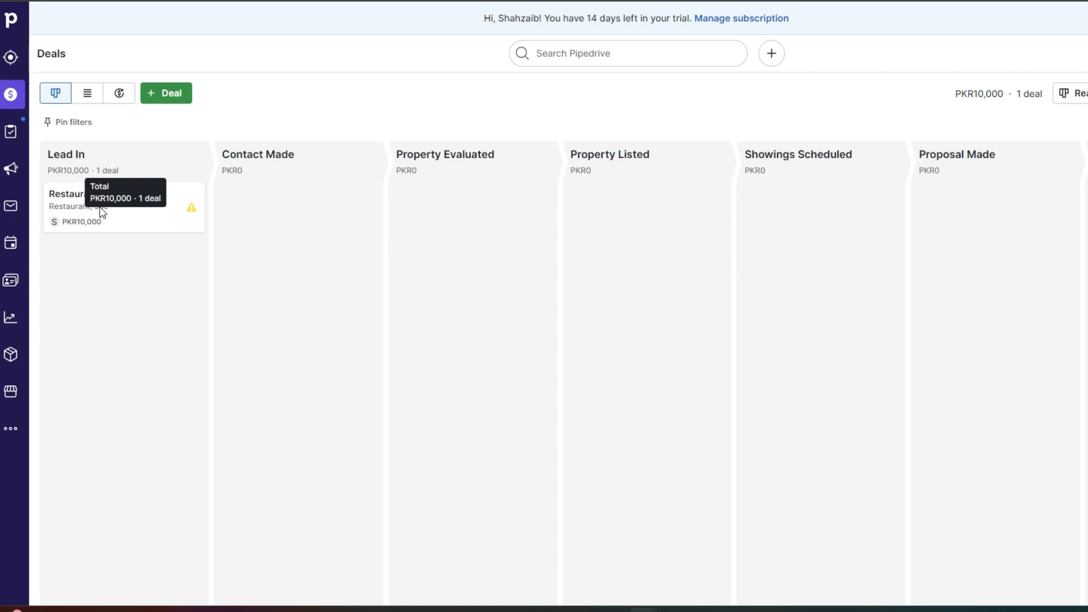
{"action": "left_click_drag", "start_coordinate": [99, 219], "coordinate": [239, 222]}
{"action": "left_click", "coordinate": [366, 210]}
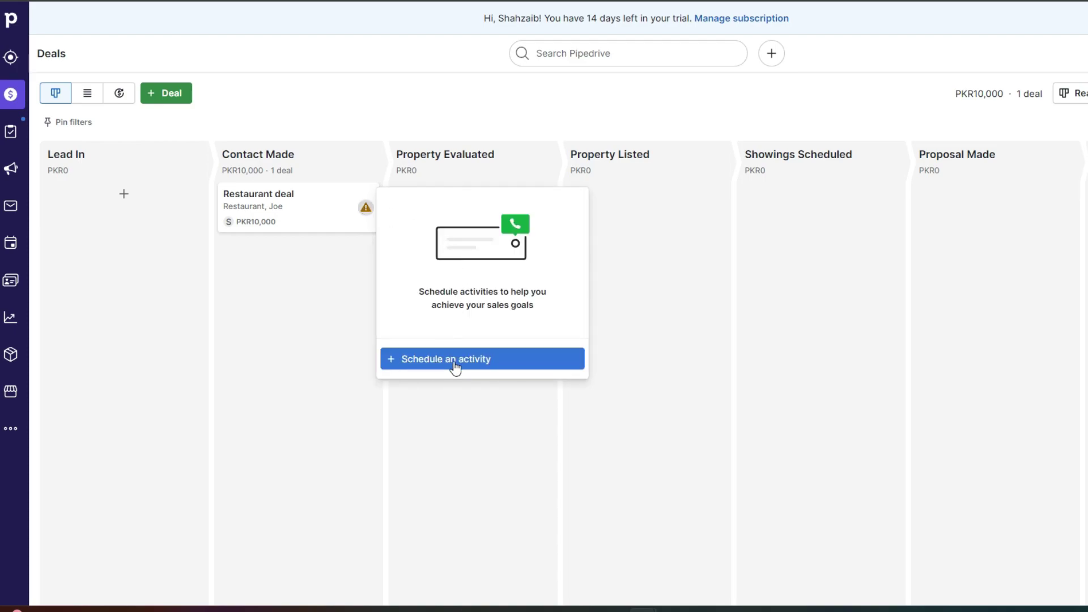
{"action": "left_click", "coordinate": [456, 367]}
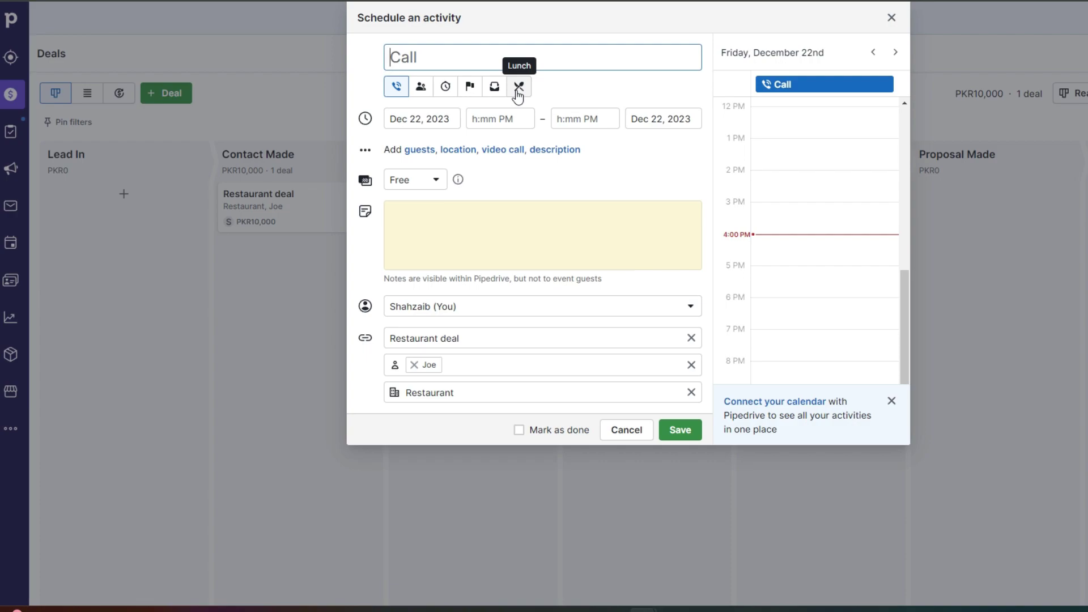
{"action": "left_click", "coordinate": [473, 93]}
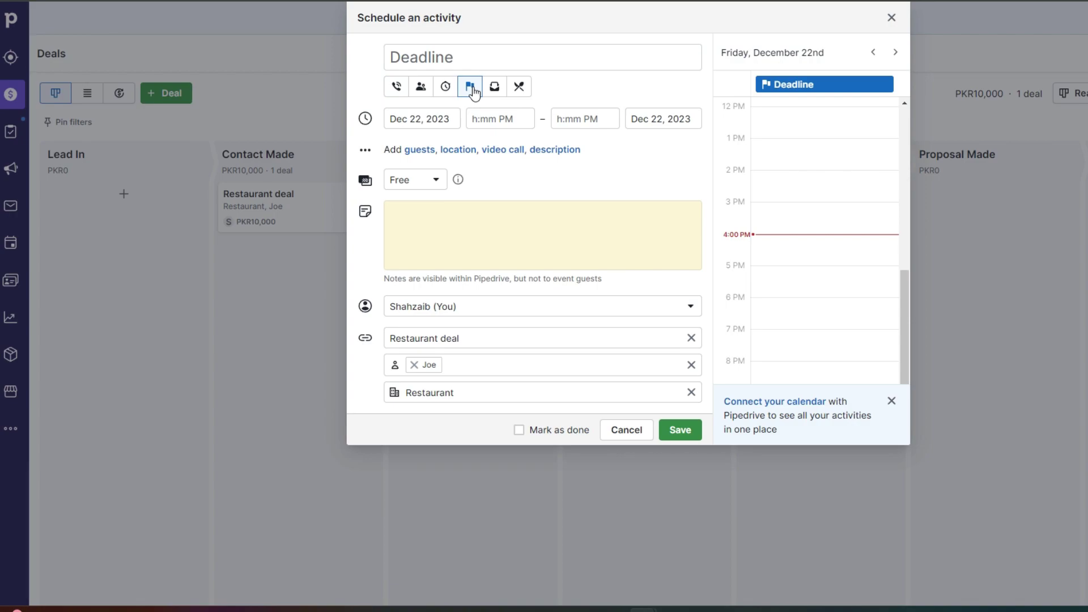
{"action": "left_click", "coordinate": [892, 18]}
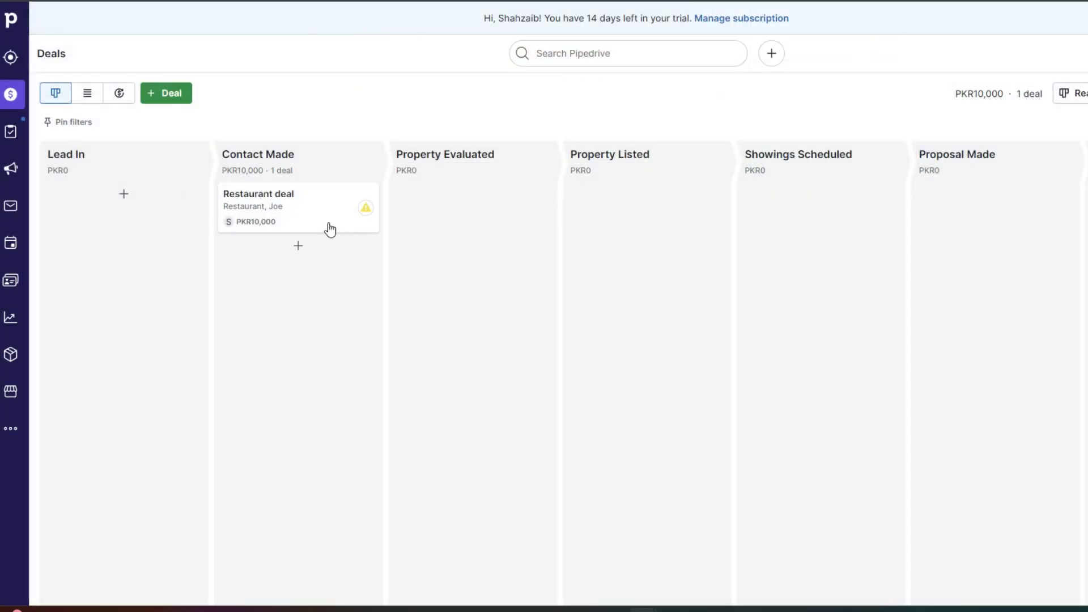
Drag the Restaurant deal to Proposal Made, then choose New pipeline from the pipeline menu.
{"action": "left_click_drag", "start_coordinate": [327, 225], "coordinate": [1011, 226]}
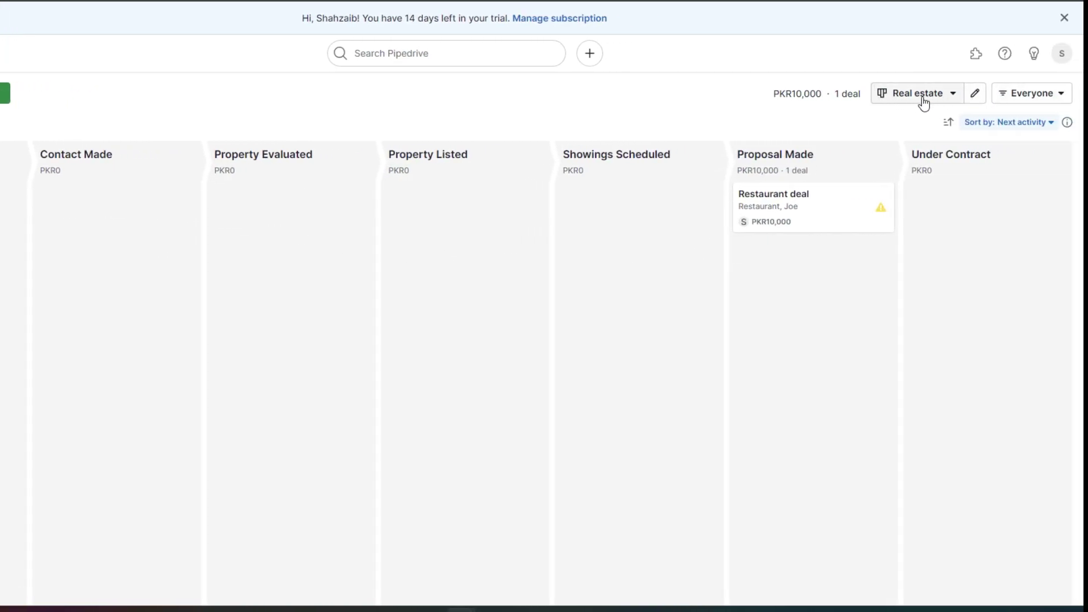
{"action": "left_click", "coordinate": [924, 97]}
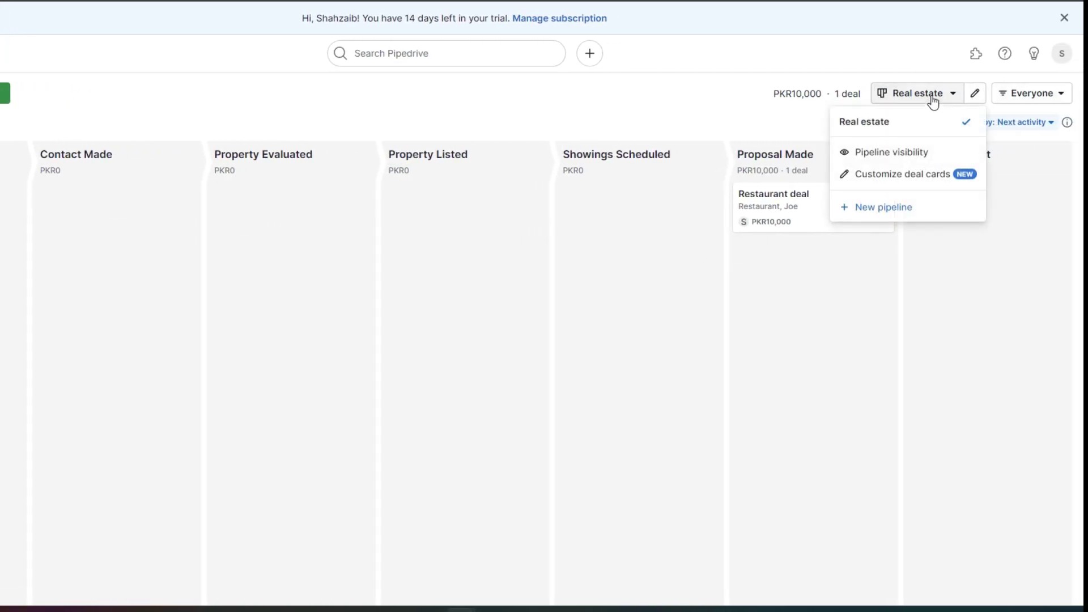
{"action": "left_click", "coordinate": [884, 214]}
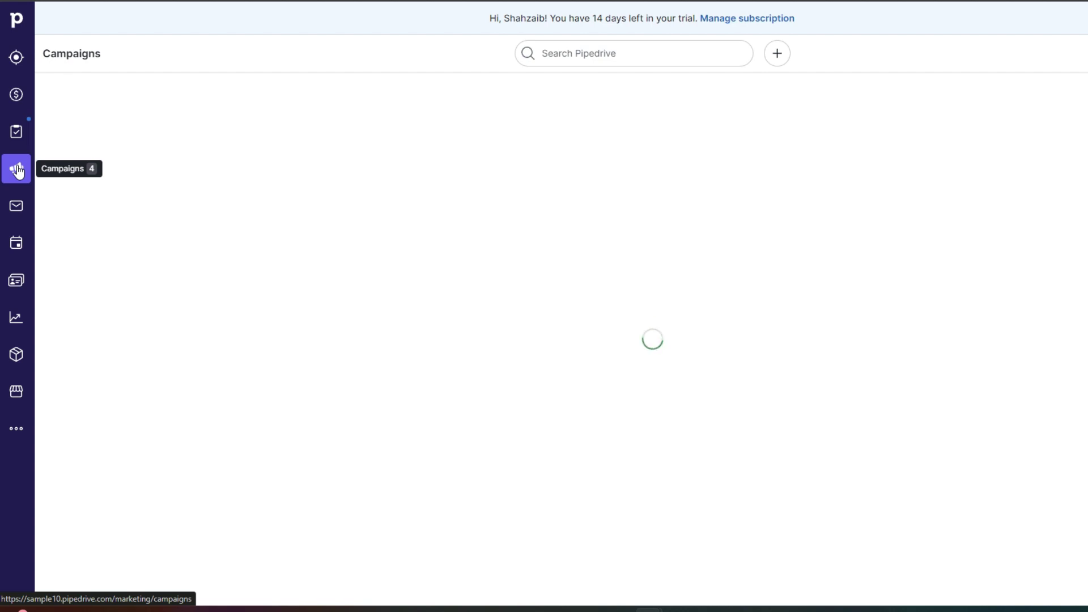
Start the Campaigns free trial, skip the welcome screen, and view Automated campaigns and Email templates.
{"action": "left_click", "coordinate": [635, 204]}
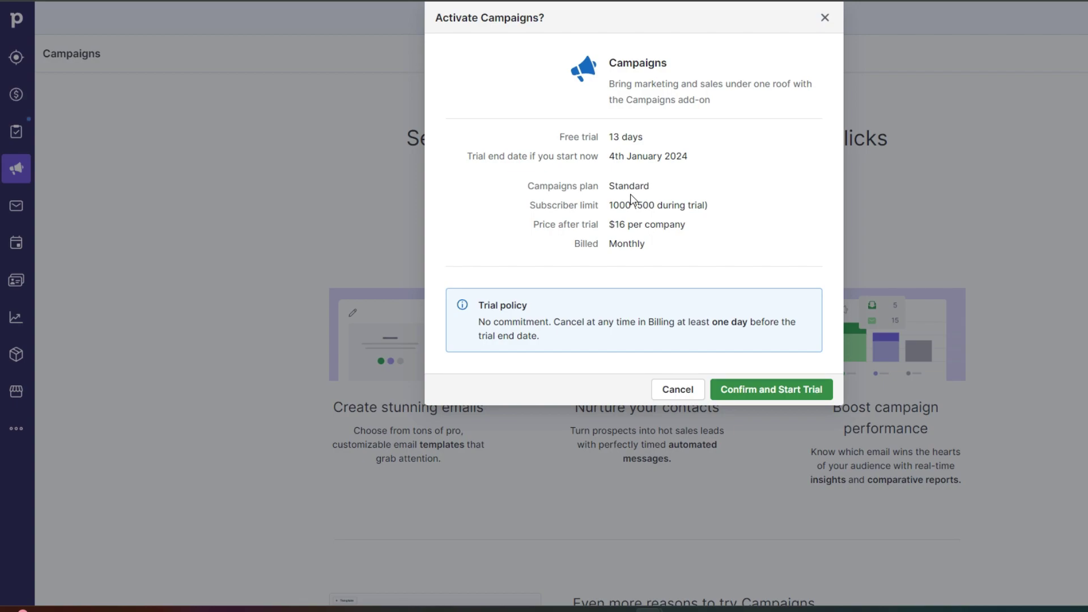
{"action": "left_click", "coordinate": [756, 384]}
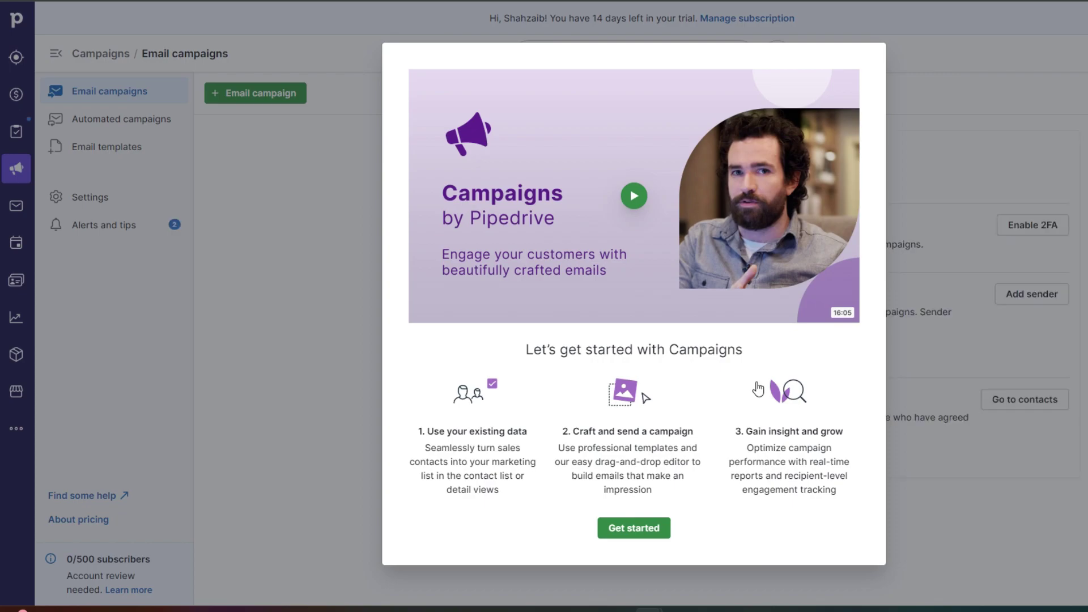
{"action": "left_click", "coordinate": [651, 533]}
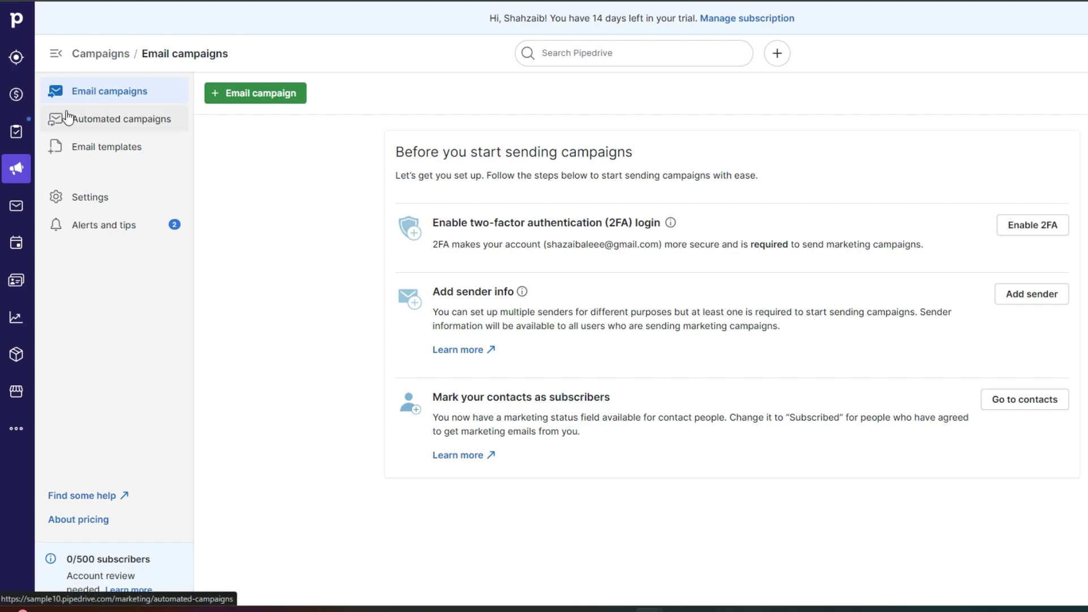
{"action": "left_click", "coordinate": [94, 128]}
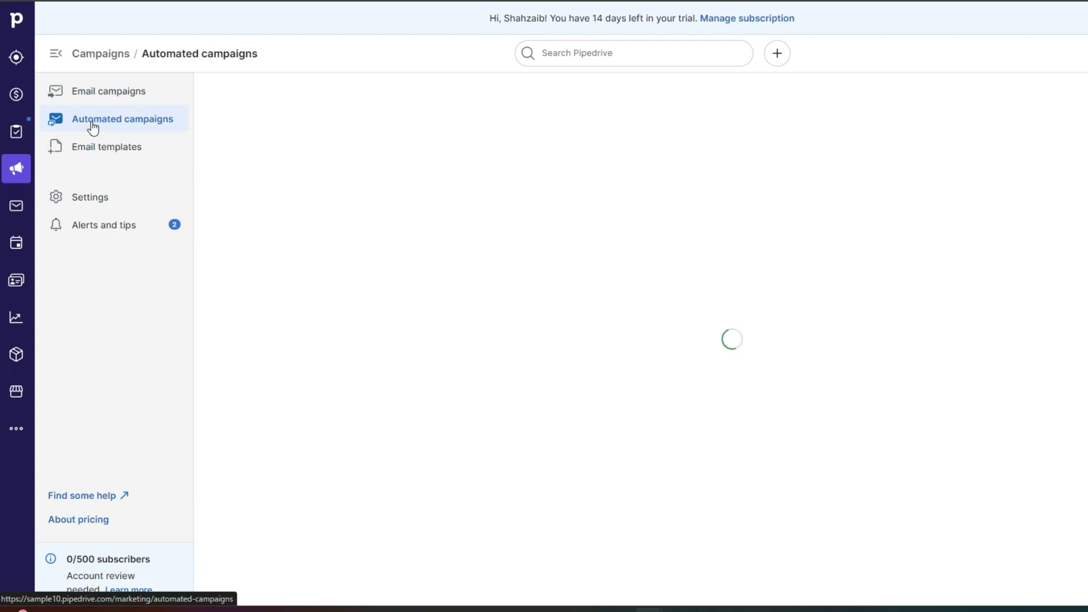
{"action": "left_click", "coordinate": [95, 146]}
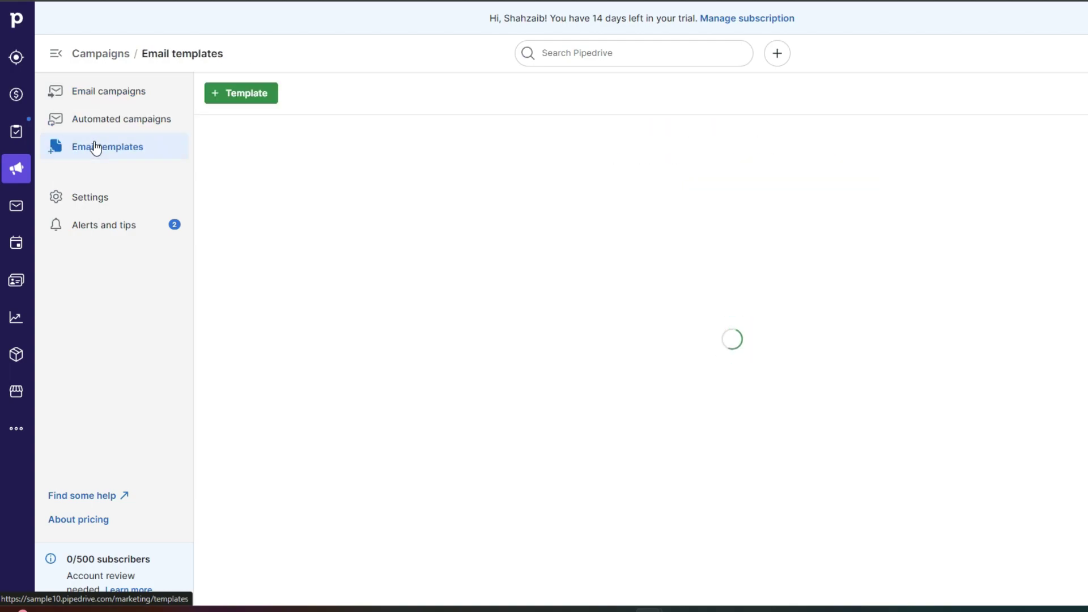
Start a new email template and scroll through its layout cards, from Letter (simple) to eBook (colorful).
{"action": "left_click", "coordinate": [239, 99]}
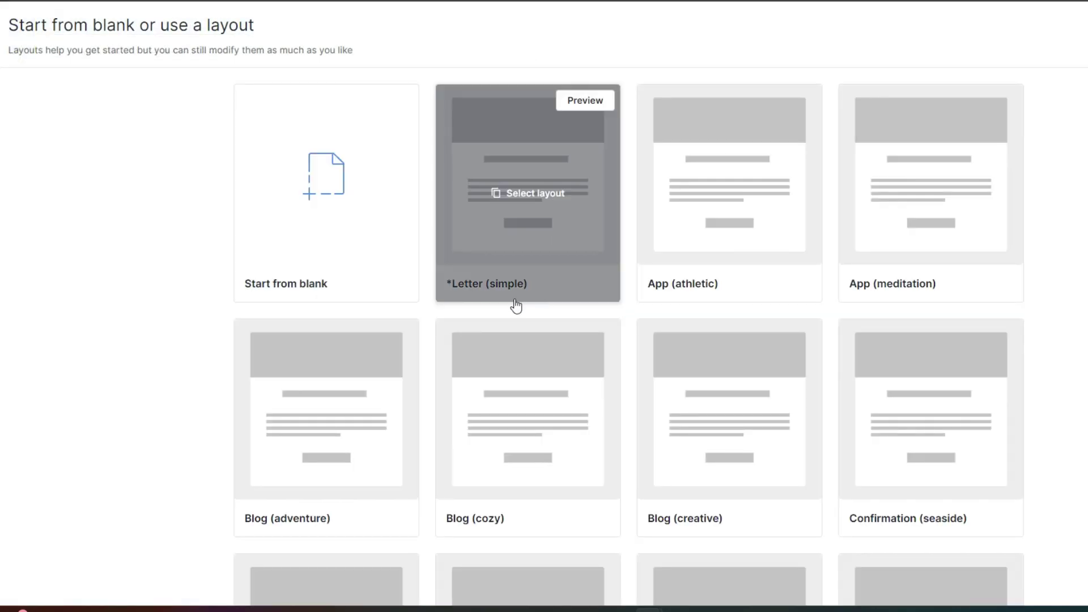
{"action": "scroll", "coordinate": [520, 312], "scroll_direction": "down", "scroll_amount": 5}
{"action": "mouse_move", "coordinate": [519, 314]}
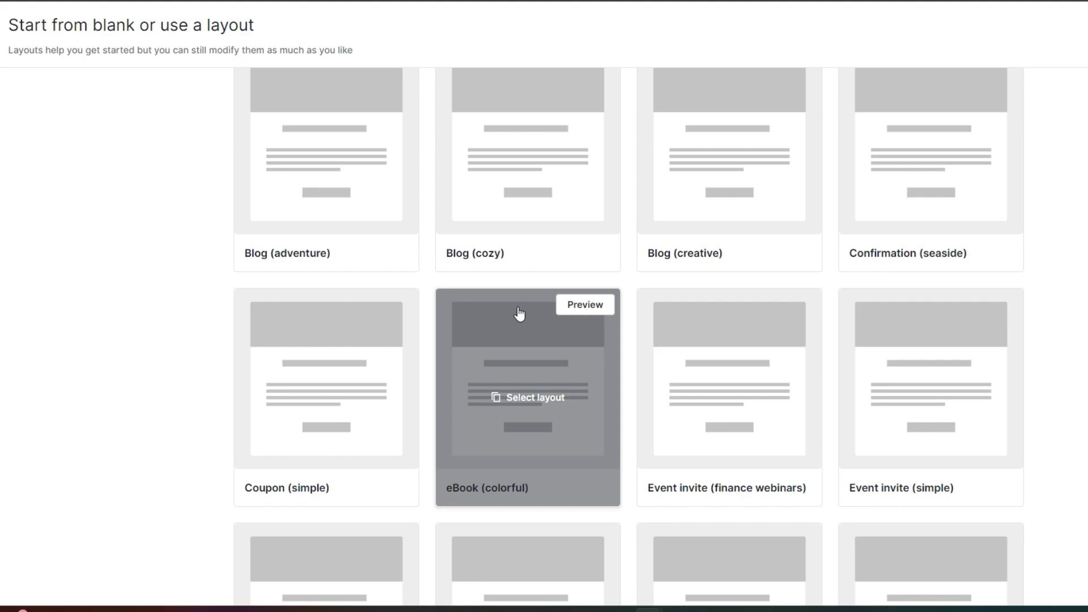
{"action": "scroll", "coordinate": [519, 313], "scroll_direction": "up", "scroll_amount": 5}
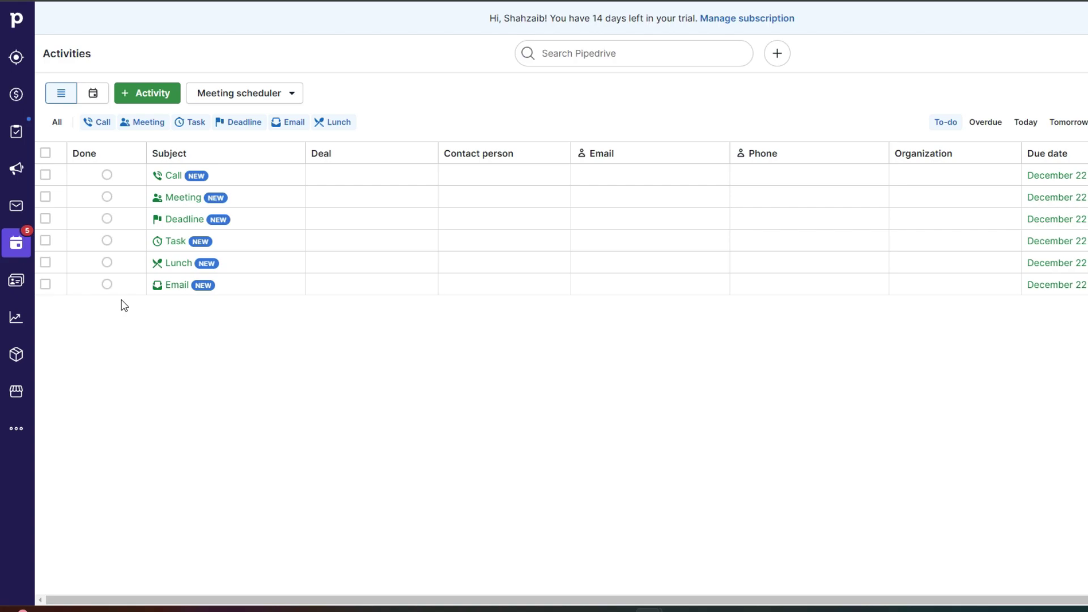
Open the Call activity's Subject and Deal editors, closing each without making changes.
{"action": "left_click", "coordinate": [292, 175]}
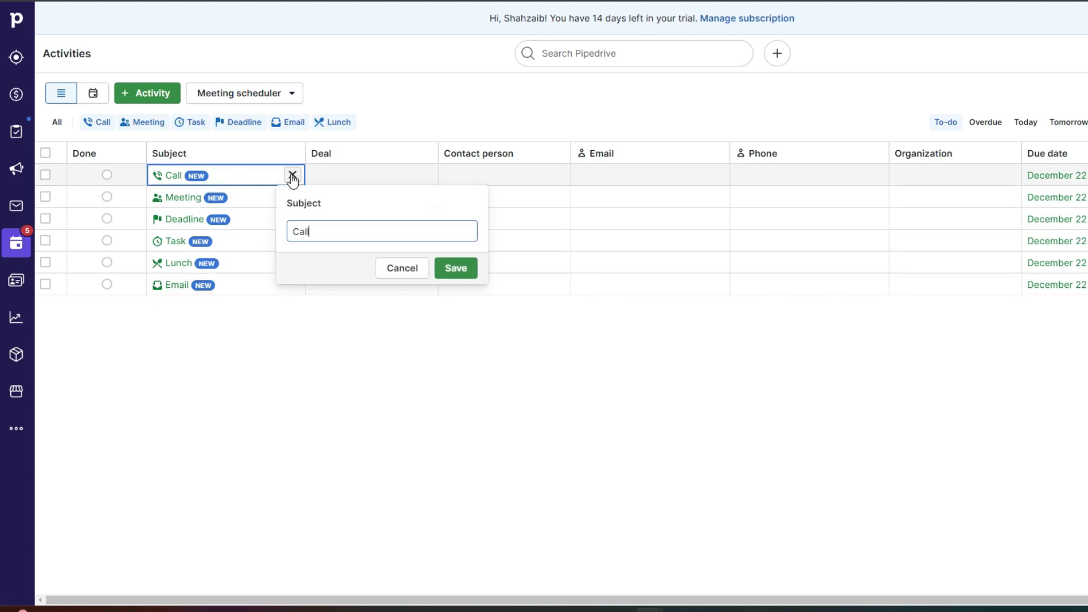
{"action": "left_click", "coordinate": [418, 274]}
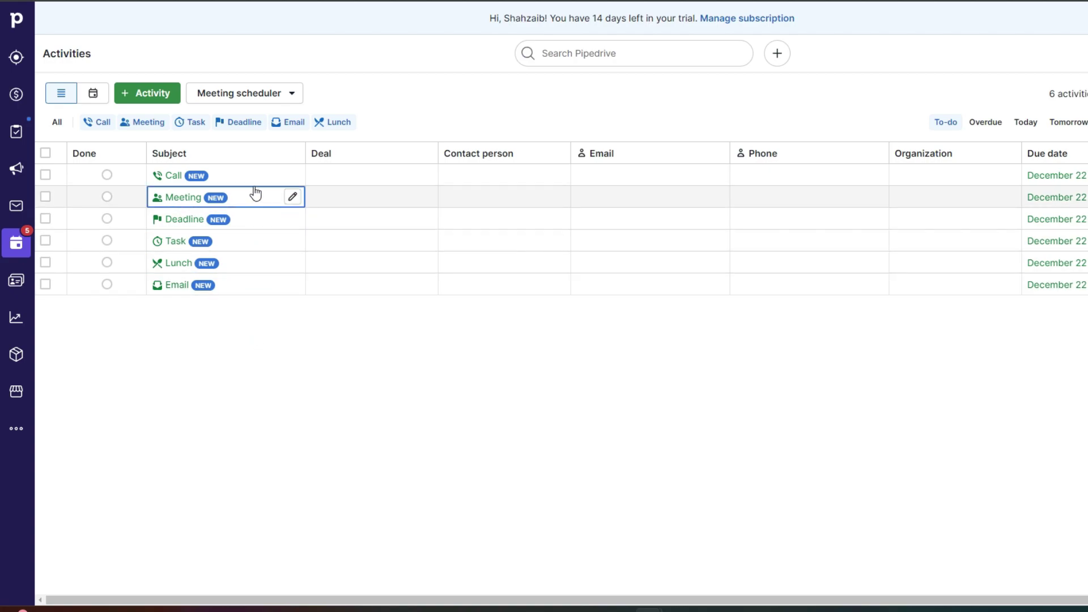
{"action": "left_click", "coordinate": [425, 176]}
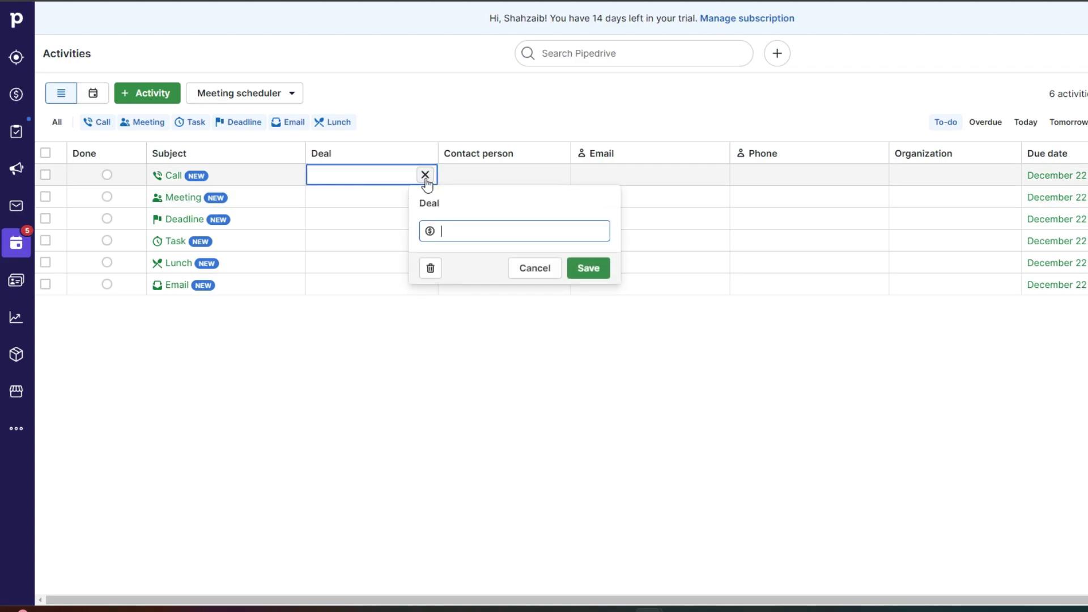
{"action": "left_click", "coordinate": [425, 175]}
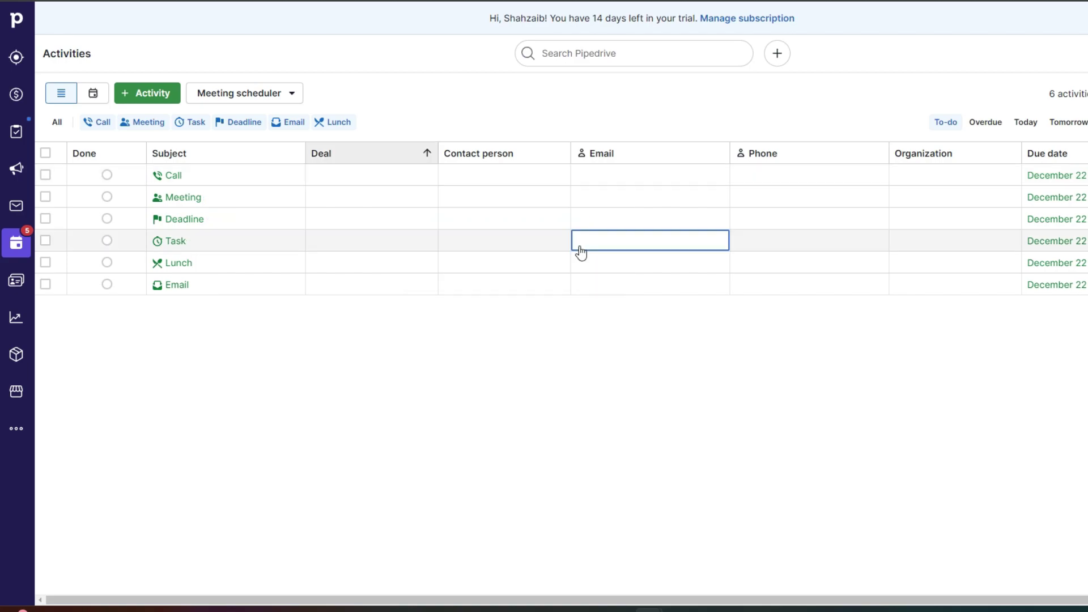
In the People list, start and cancel a new person, then visit Products and Insights.
{"action": "left_click", "coordinate": [25, 282]}
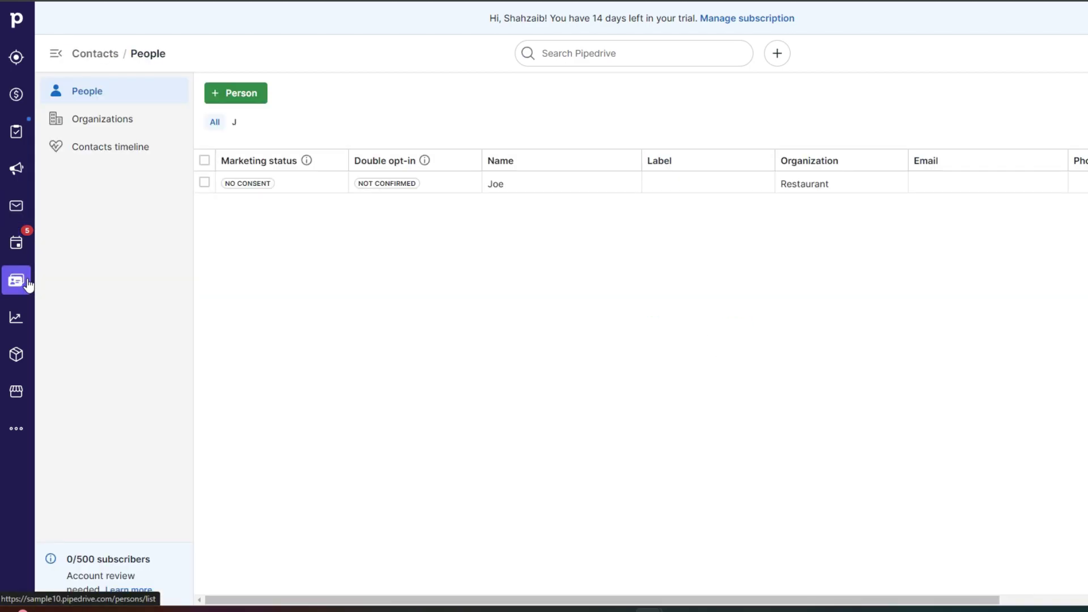
{"action": "left_click", "coordinate": [236, 95]}
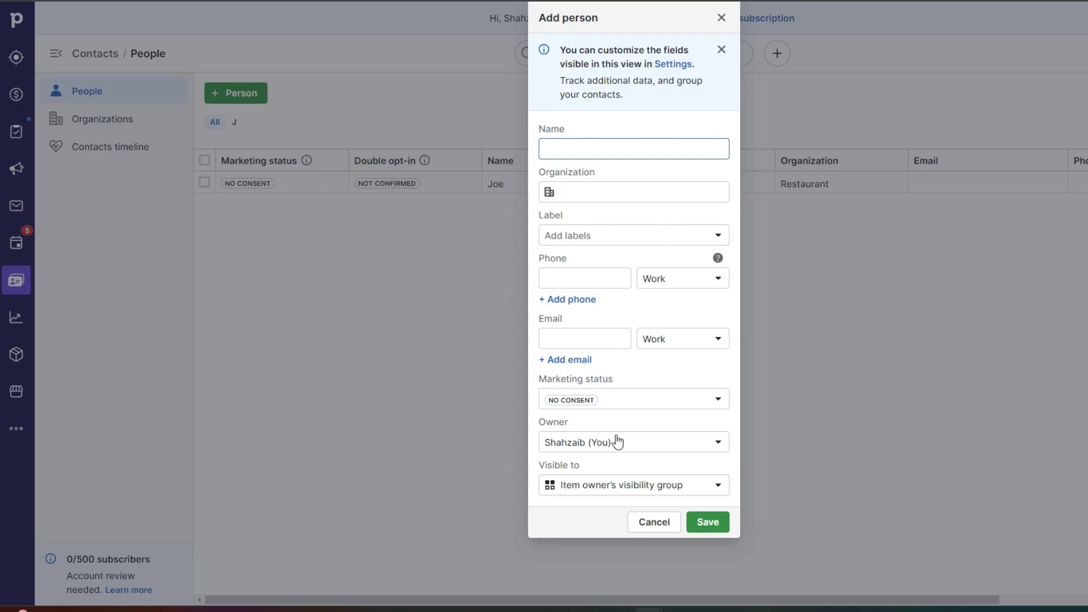
{"action": "left_click", "coordinate": [658, 525]}
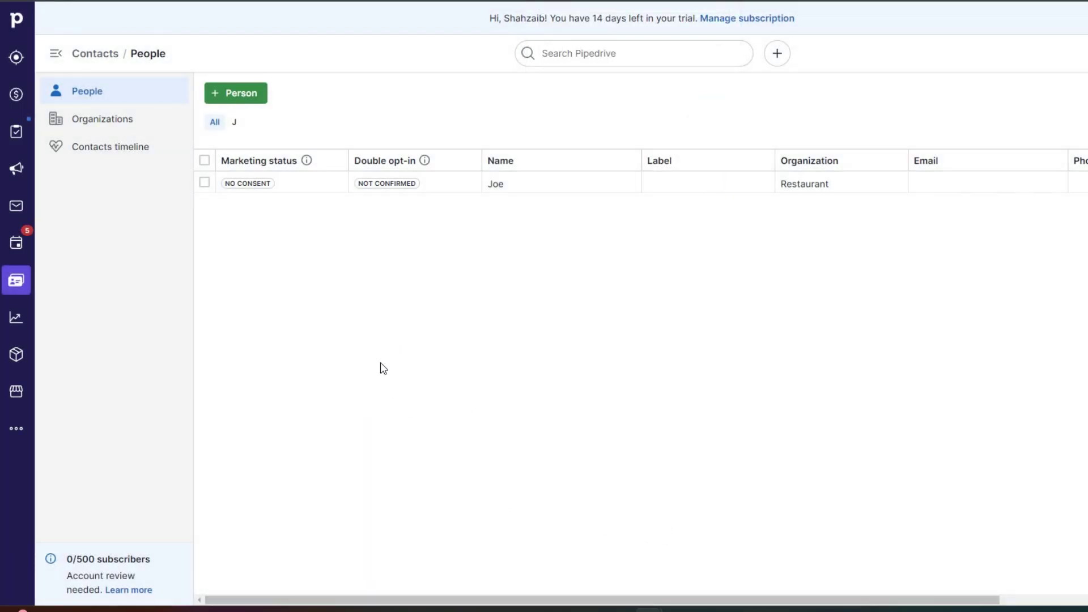
{"action": "left_click", "coordinate": [13, 358]}
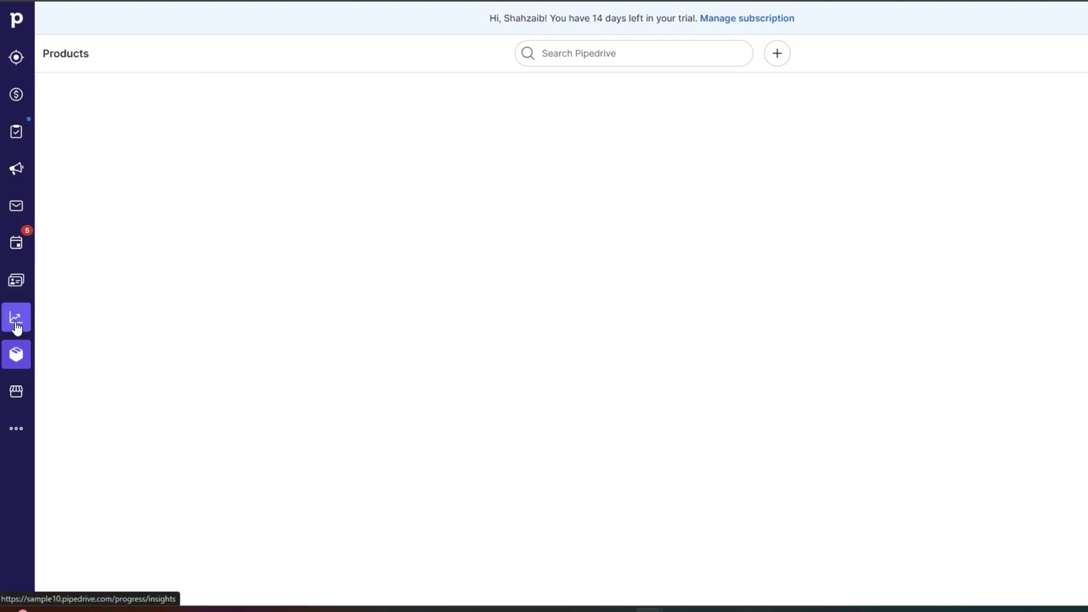
{"action": "left_click", "coordinate": [16, 326]}
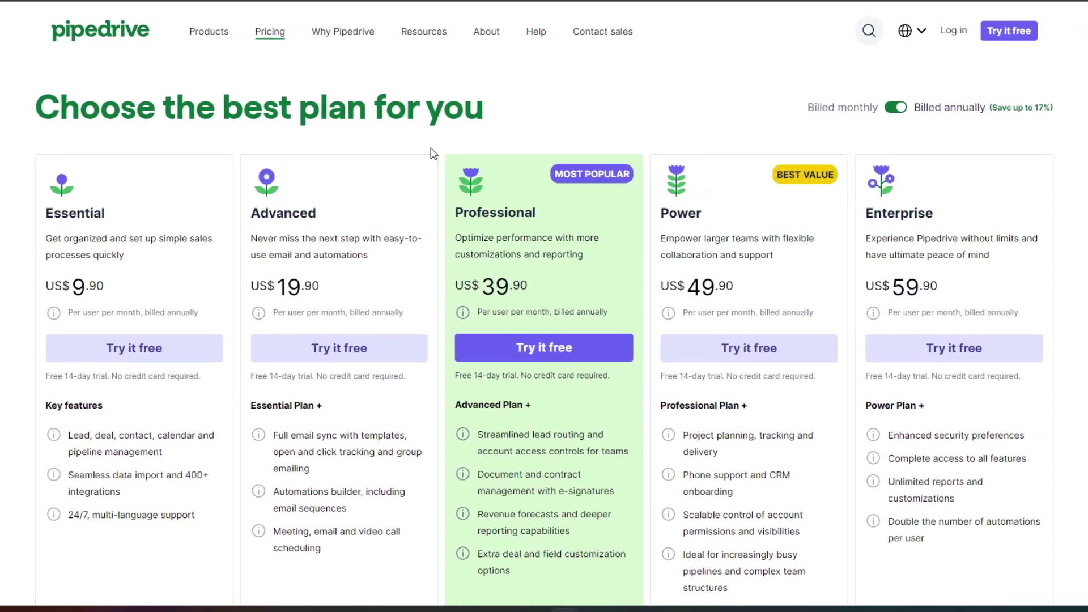
{"action": "double_click", "coordinate": [69, 288]}
{"action": "left_click", "coordinate": [194, 276]}
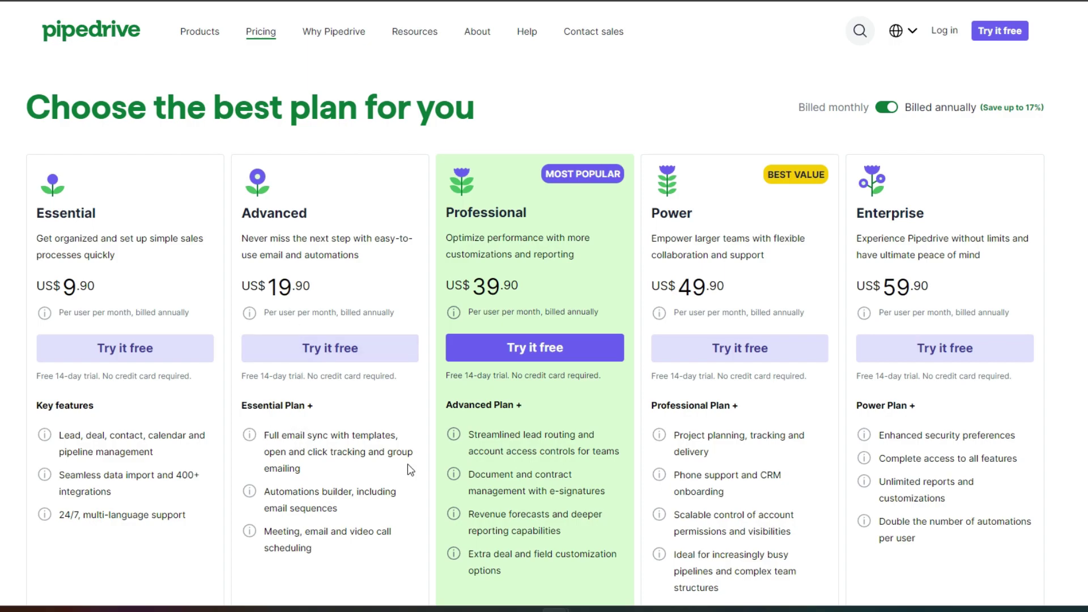
{"action": "left_click_drag", "start_coordinate": [521, 289], "coordinate": [477, 285]}
{"action": "left_click", "coordinate": [531, 284]}
{"action": "scroll", "coordinate": [529, 279], "scroll_direction": "down", "scroll_amount": 3}
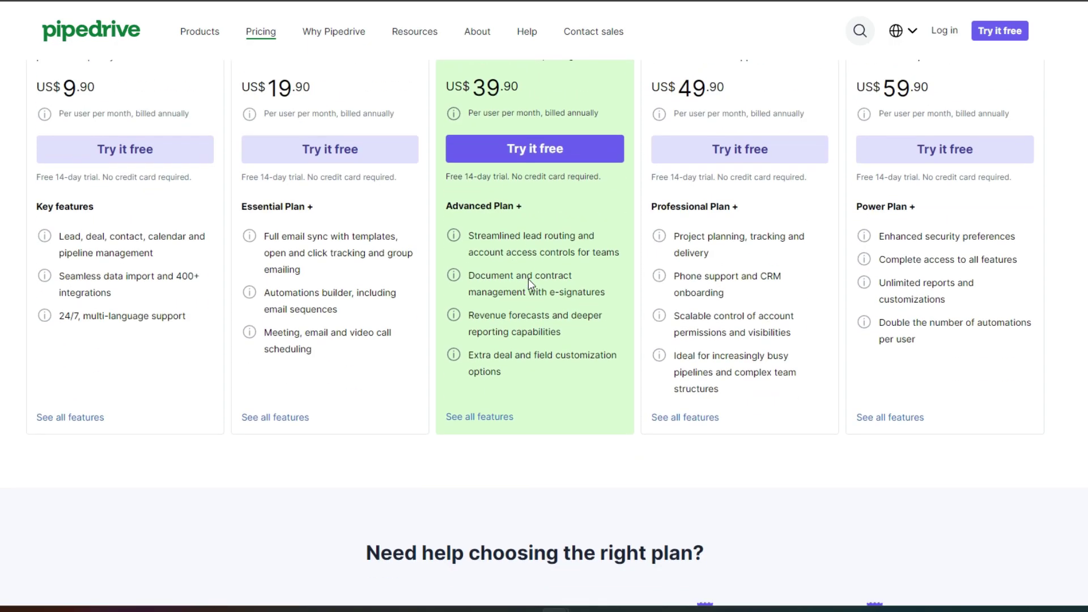
{"action": "scroll", "coordinate": [528, 279], "scroll_direction": "up", "scroll_amount": 3}
{"action": "scroll", "coordinate": [531, 285], "scroll_direction": "down", "scroll_amount": 1}
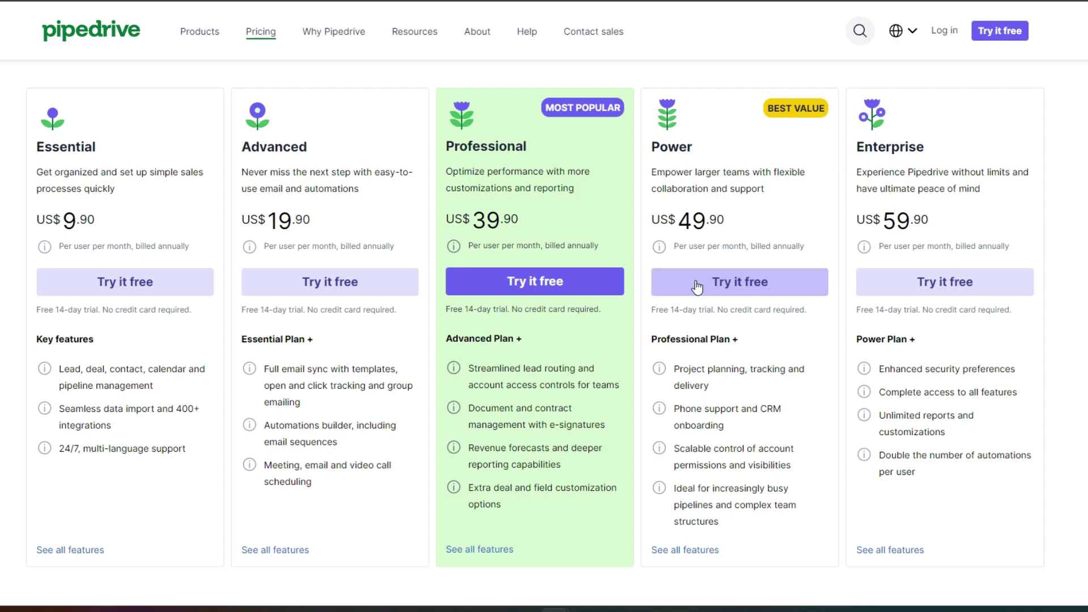
{"action": "scroll", "coordinate": [697, 287], "scroll_direction": "down", "scroll_amount": 3}
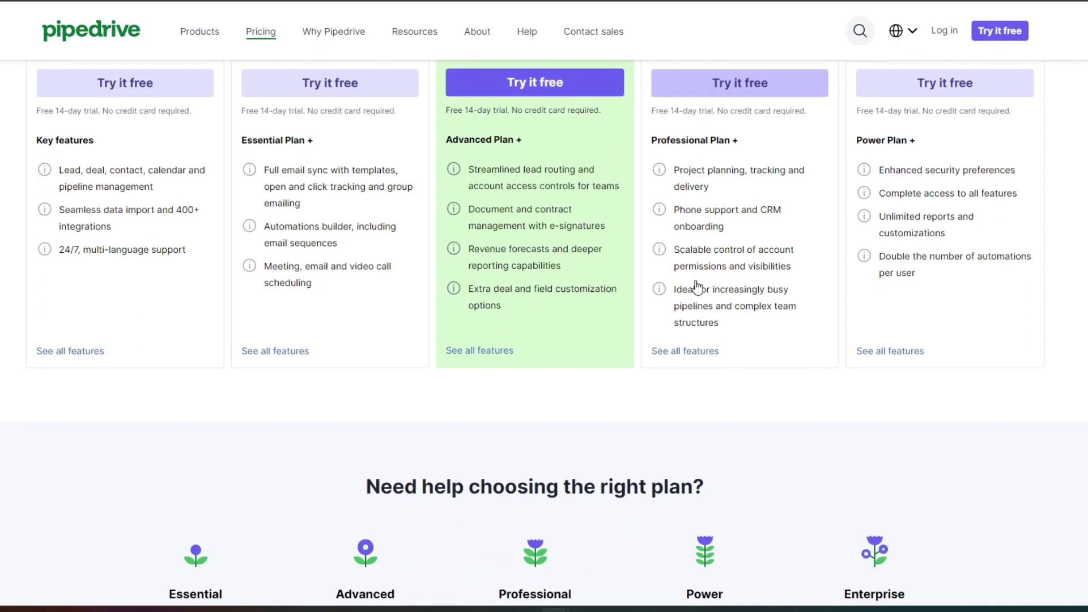
{"action": "scroll", "coordinate": [697, 288], "scroll_direction": "down", "scroll_amount": 2}
{"action": "scroll", "coordinate": [697, 288], "scroll_direction": "up", "scroll_amount": 3}
{"action": "scroll", "coordinate": [696, 281], "scroll_direction": "up", "scroll_amount": 2}
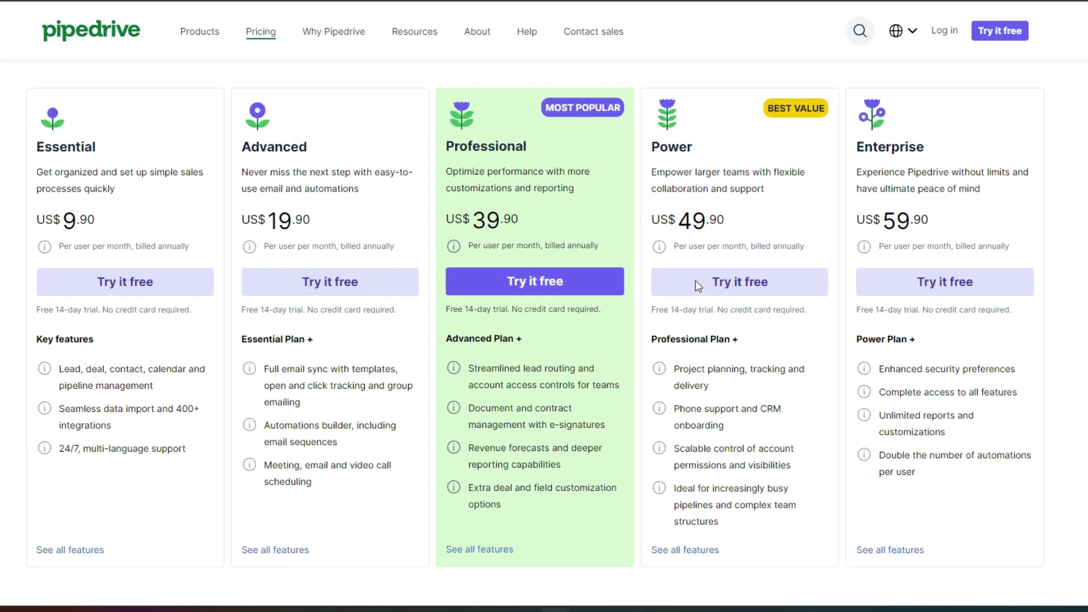